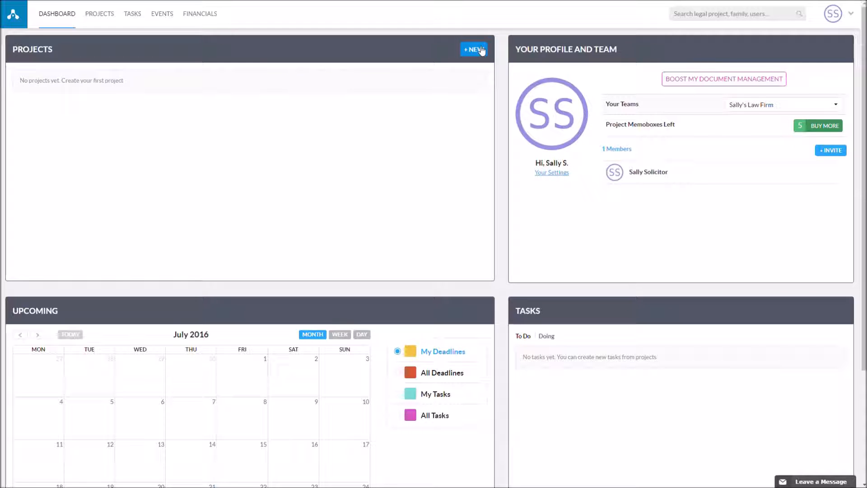
# - Start a new project of type Trademark with country European Union (CTM)
pyautogui.click(482, 50)
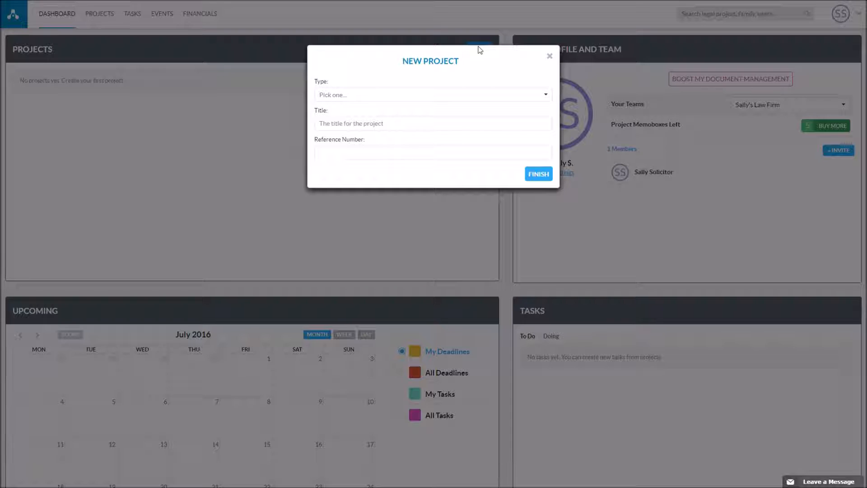
pyautogui.click(383, 96)
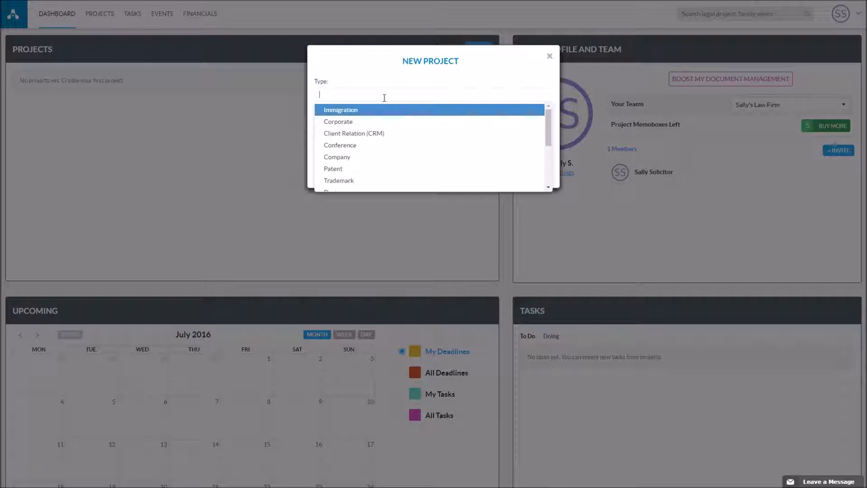
pyautogui.click(369, 180)
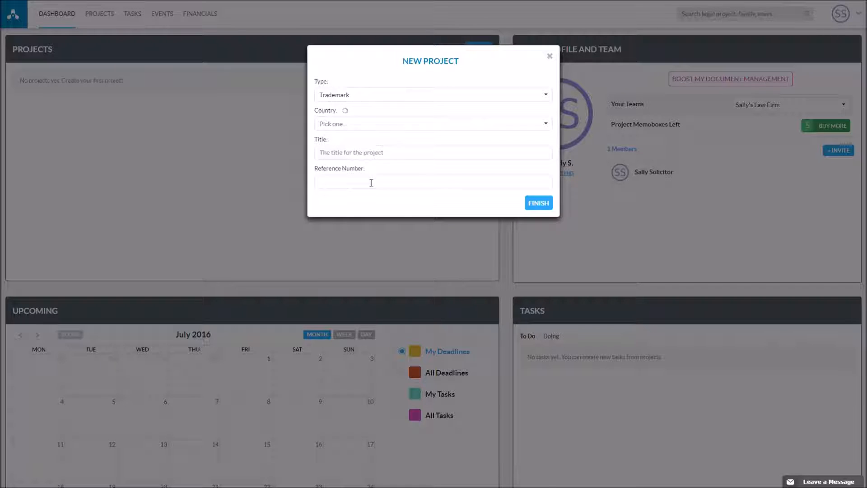
pyautogui.click(355, 124)
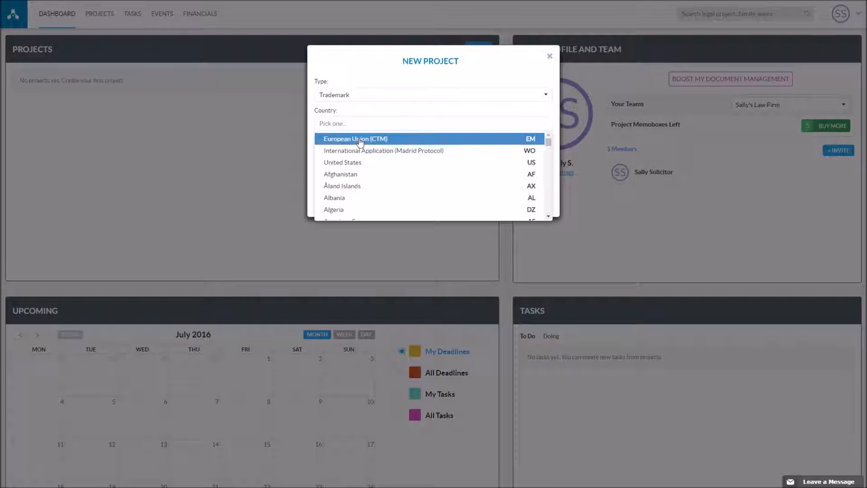
pyautogui.click(360, 140)
# - Enter the title 'Sample Trademark Project' and reference 'Ref #001', then create the project
pyautogui.click(360, 188)
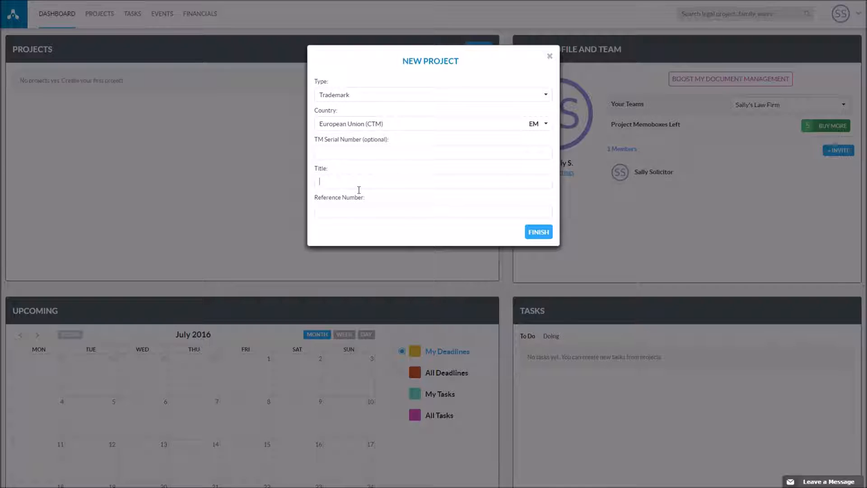
pyautogui.write('/sample Trademark Project')
pyautogui.press('Delete')
pyautogui.write('S')
pyautogui.press('Delete')
pyautogui.click(424, 218)
pyautogui.write('Ref #001')
pyautogui.click(549, 241)
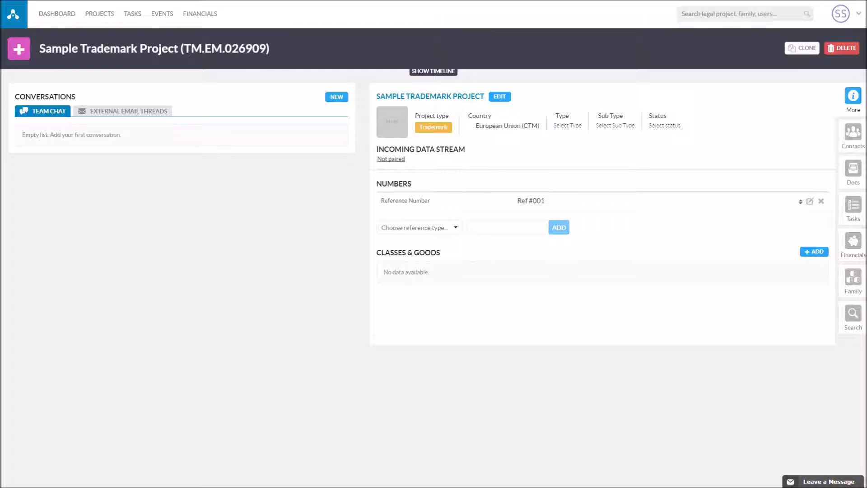
# - Set the trademark filing type to Basic Filing and the sub type to Composite Mark
pyautogui.click(570, 126)
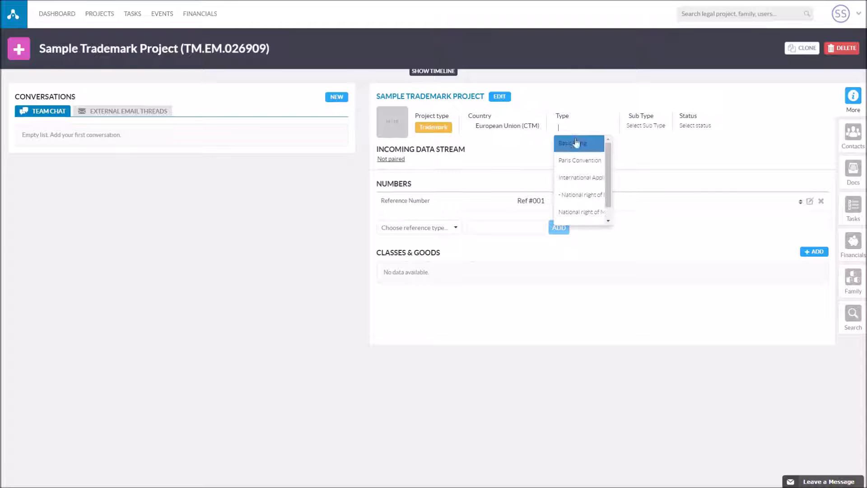
pyautogui.click(585, 144)
pyautogui.click(635, 130)
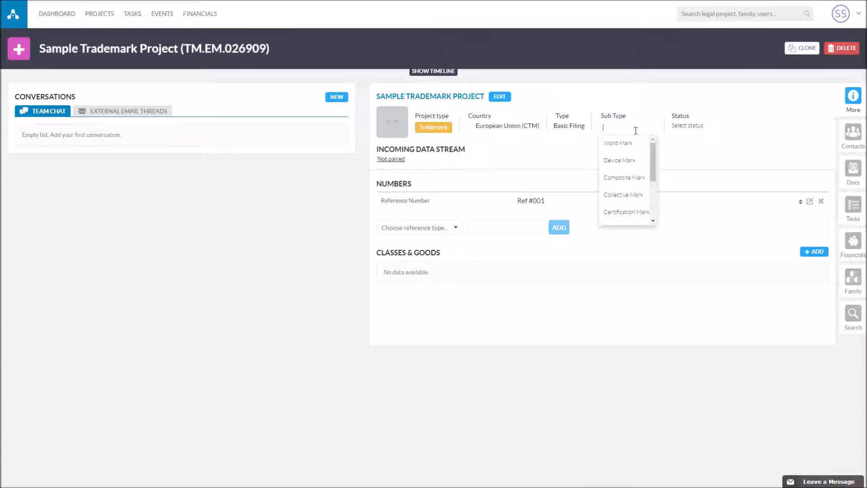
pyautogui.click(633, 178)
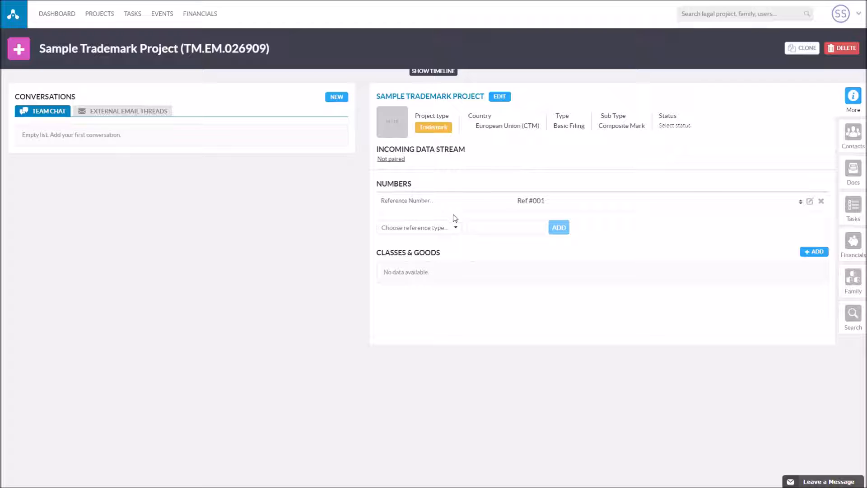
# - In the project's contacts, start a new contact from the typed client's full name
pyautogui.click(855, 138)
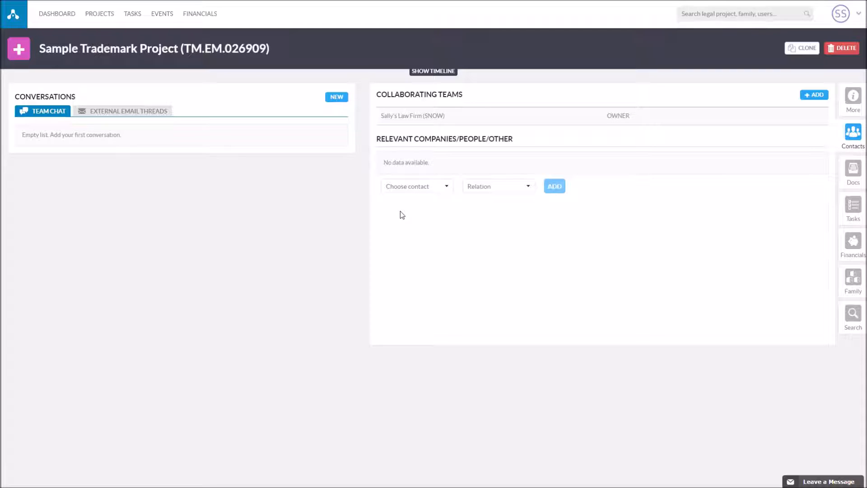
pyautogui.click(425, 189)
pyautogui.write('Jim')
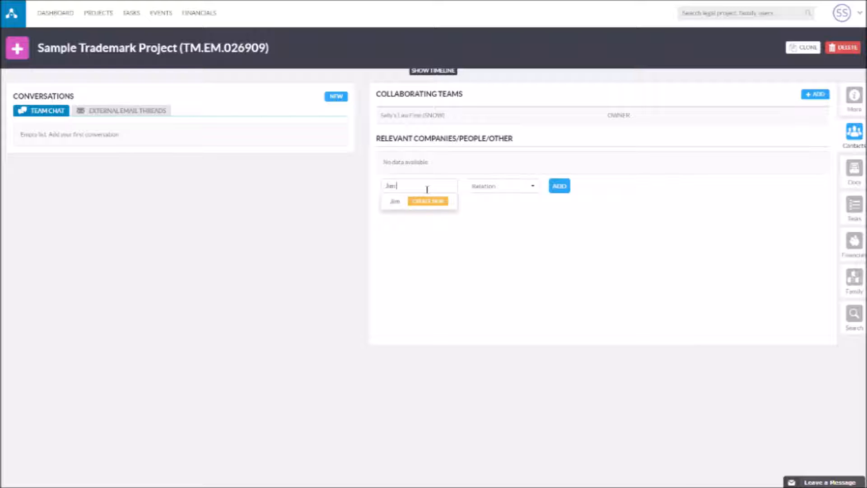
pyautogui.write('Jim Cli')
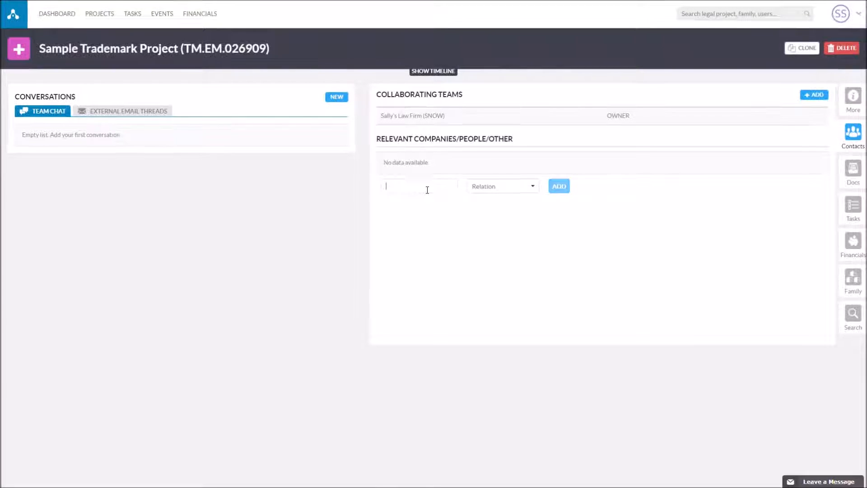
pyautogui.write('ent')
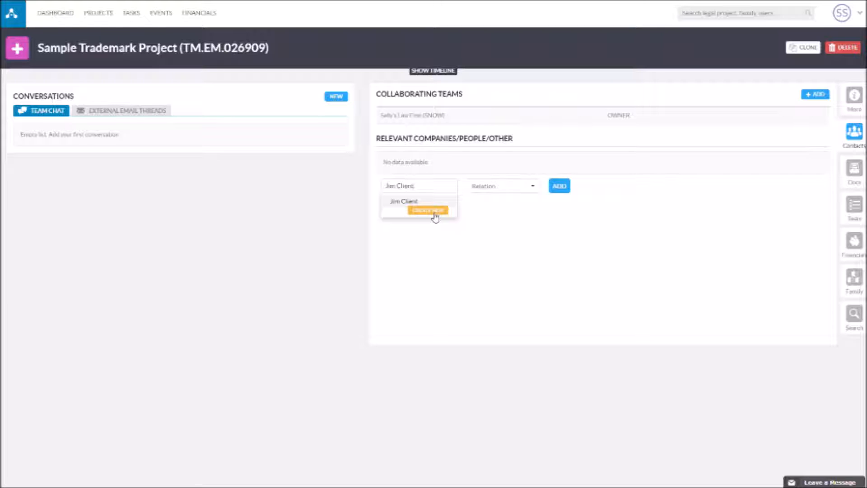
pyautogui.click(434, 213)
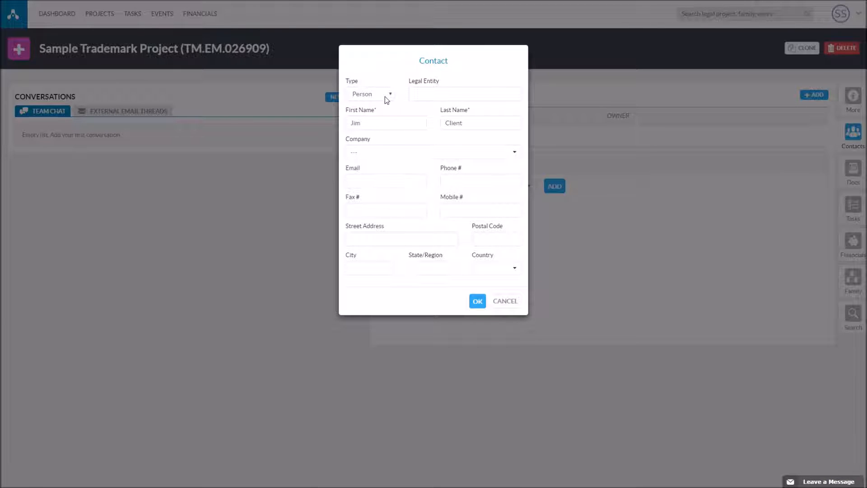
# - Enter the new contact's e-mail address and save the contact
pyautogui.click(404, 123)
pyautogui.click(398, 184)
pyautogui.click(411, 182)
pyautogui.click(477, 302)
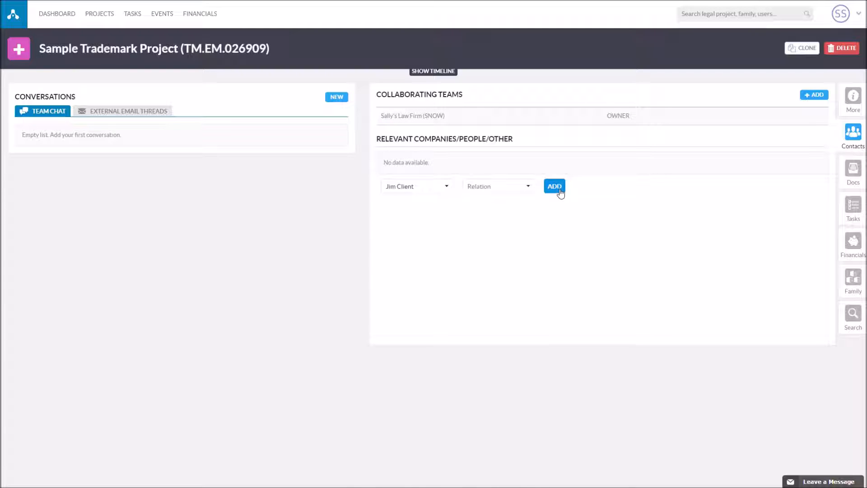
# - Link the new contact to the project with the relation Client
pyautogui.click(517, 189)
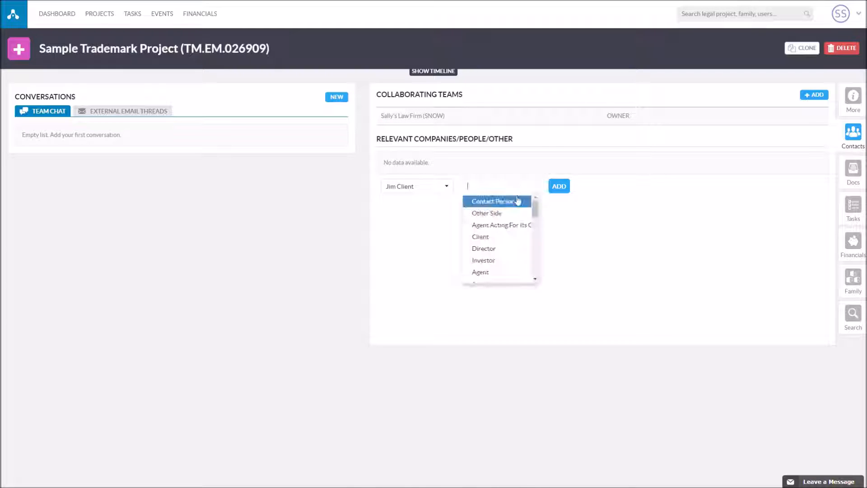
pyautogui.click(506, 237)
pyautogui.click(555, 187)
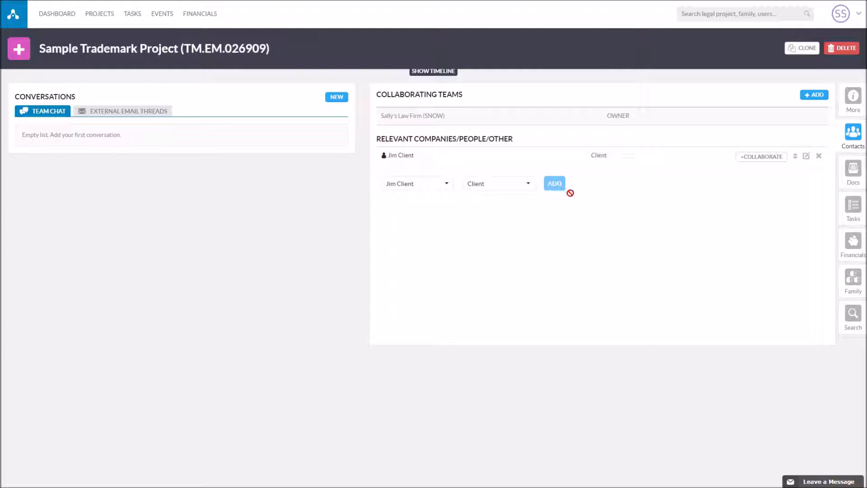
# - Create a second contact from the typed full name and fill in their e-mail address
pyautogui.click(447, 185)
pyautogui.write('Ann')
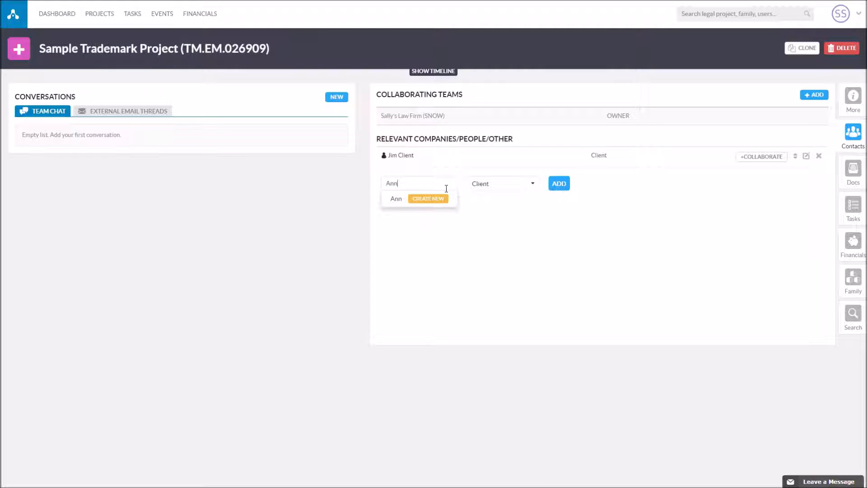
pyautogui.write('e Administrator')
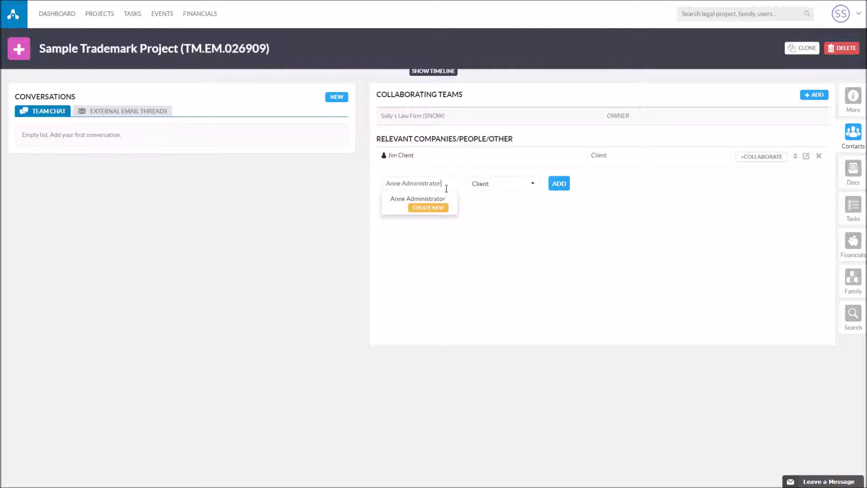
pyautogui.click(428, 208)
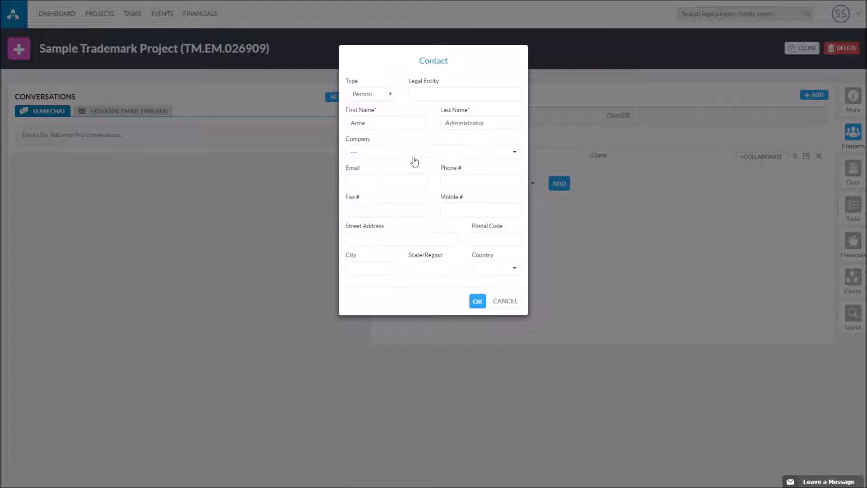
pyautogui.click(382, 184)
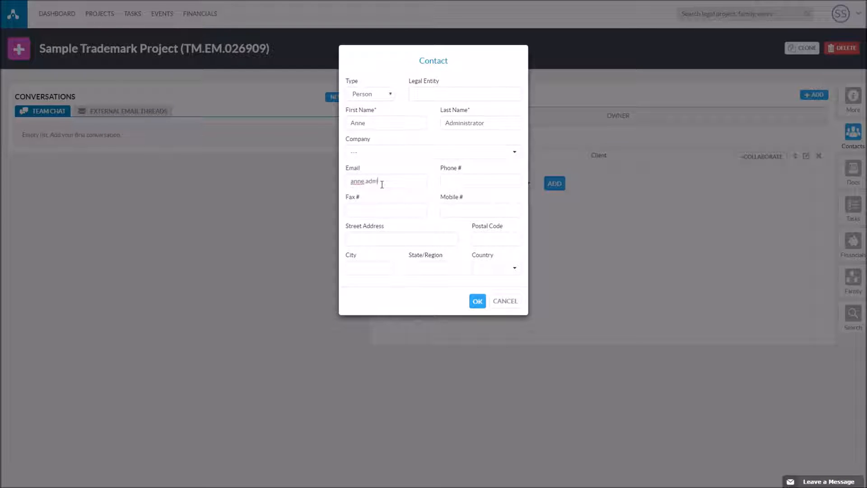
pyautogui.click(477, 301)
# - Link the second contact to the project with the relation Contact Person
pyautogui.click(520, 186)
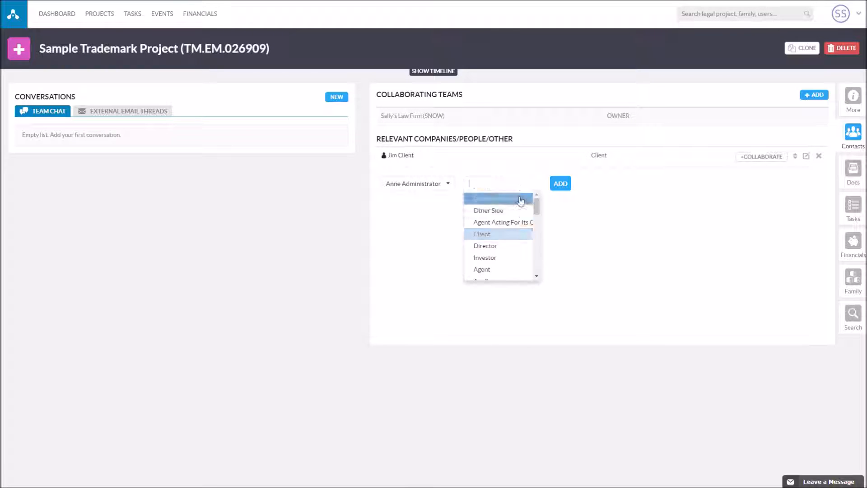
pyautogui.scroll(-2, 522, 230)
pyautogui.scroll(2, 510, 212)
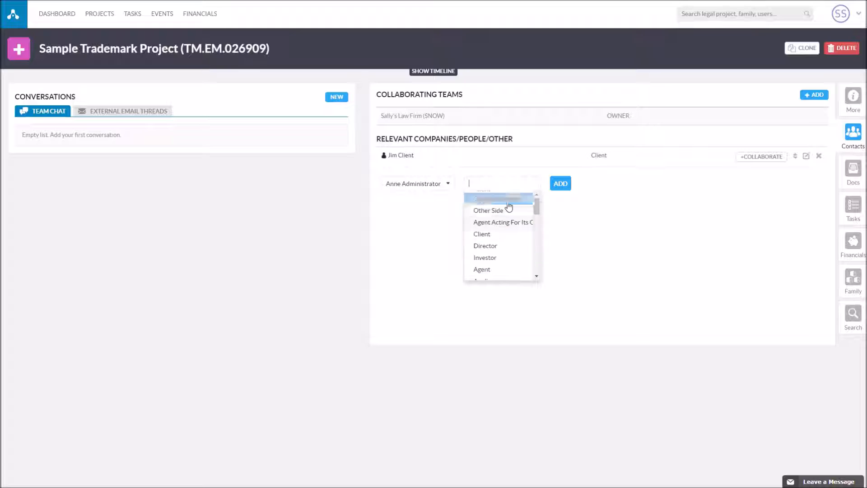
pyautogui.click(497, 199)
pyautogui.click(560, 186)
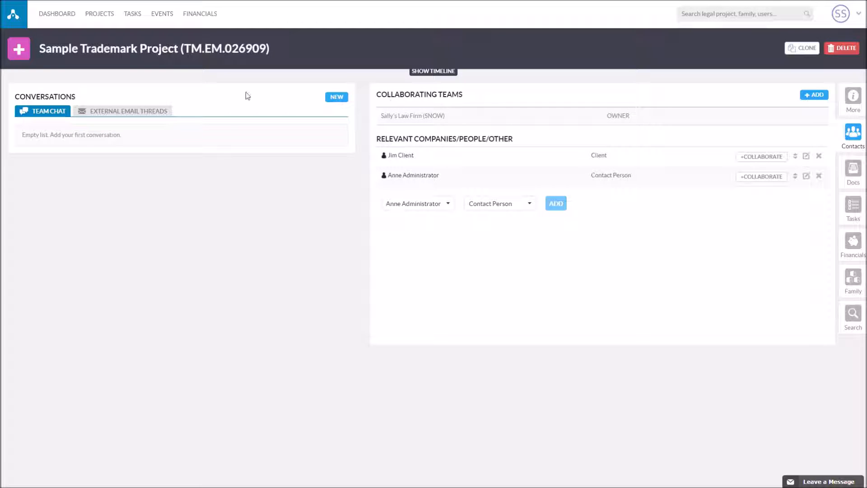
# - Add an Application Filed event dated 27-Jul-2016 to the project
pyautogui.click(17, 54)
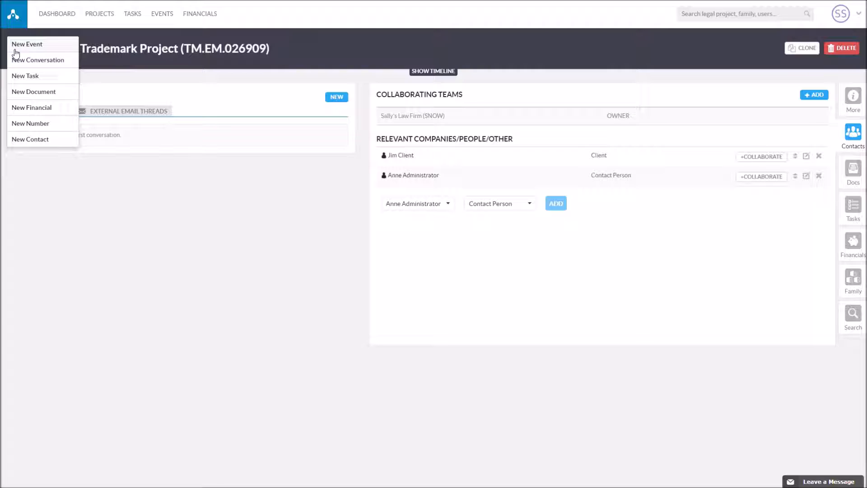
pyautogui.click(47, 45)
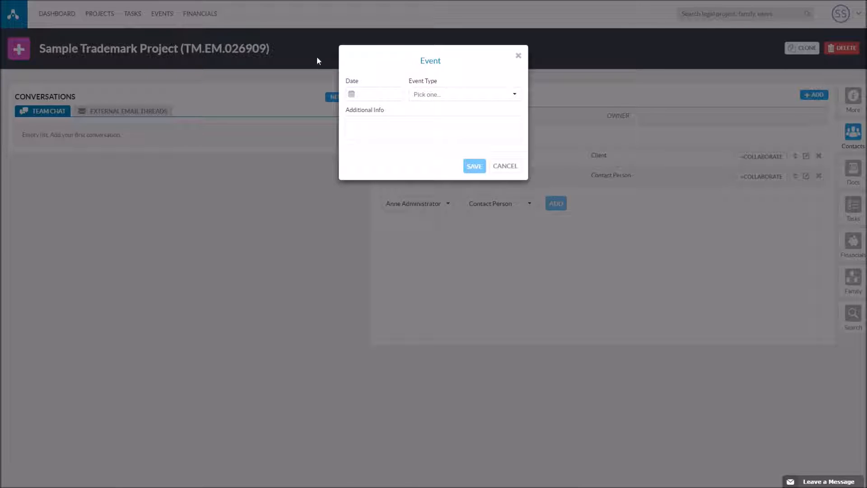
pyautogui.click(356, 97)
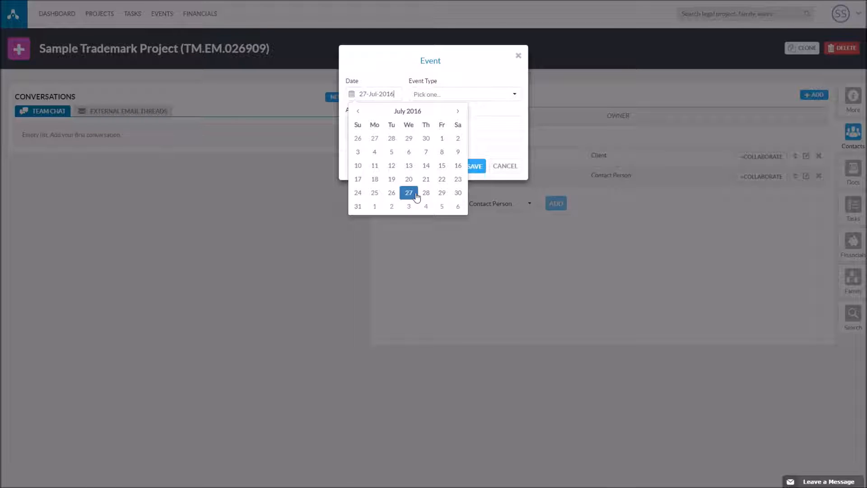
pyautogui.click(416, 195)
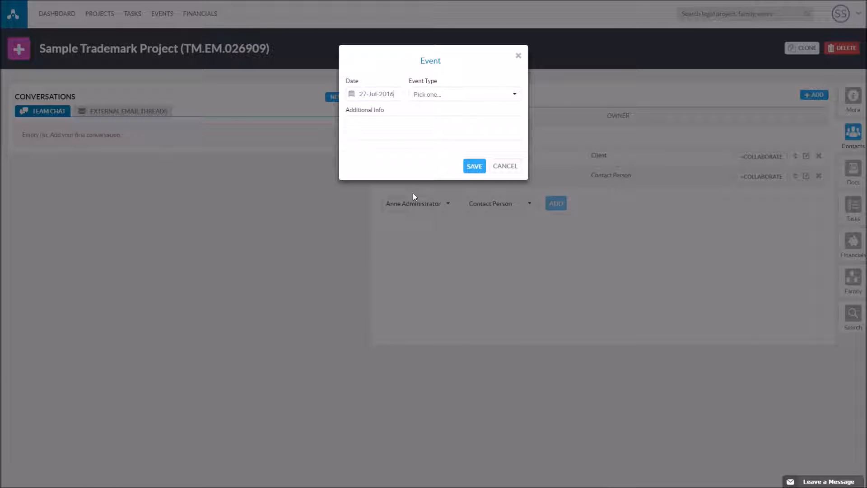
pyautogui.click(472, 96)
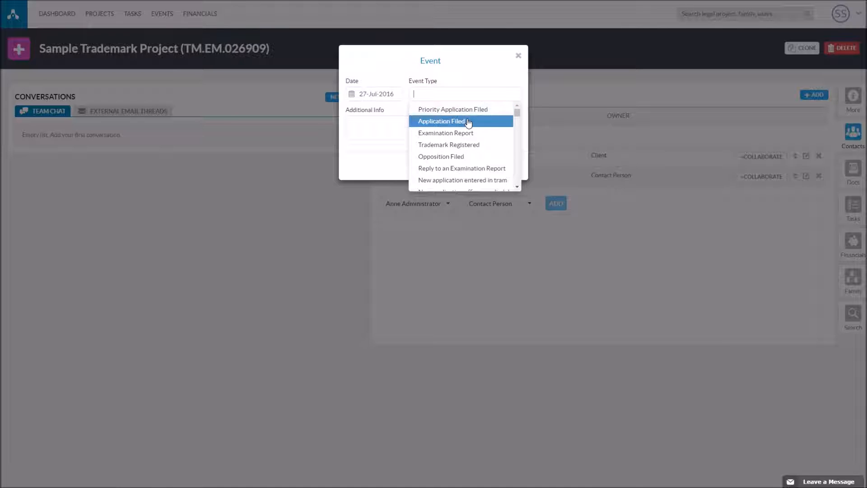
pyautogui.click(468, 122)
pyautogui.click(473, 171)
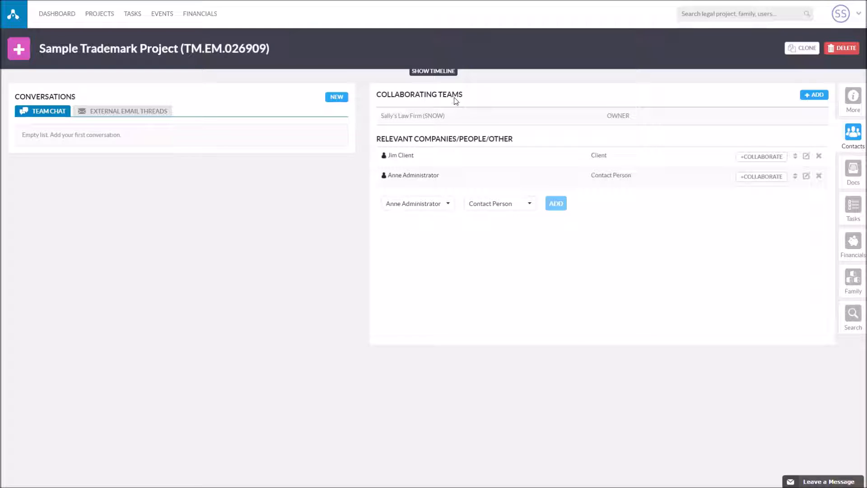
# - On the timeline, add the note 'Filed at 10.15GMT' to the Application Filed event
pyautogui.click(445, 76)
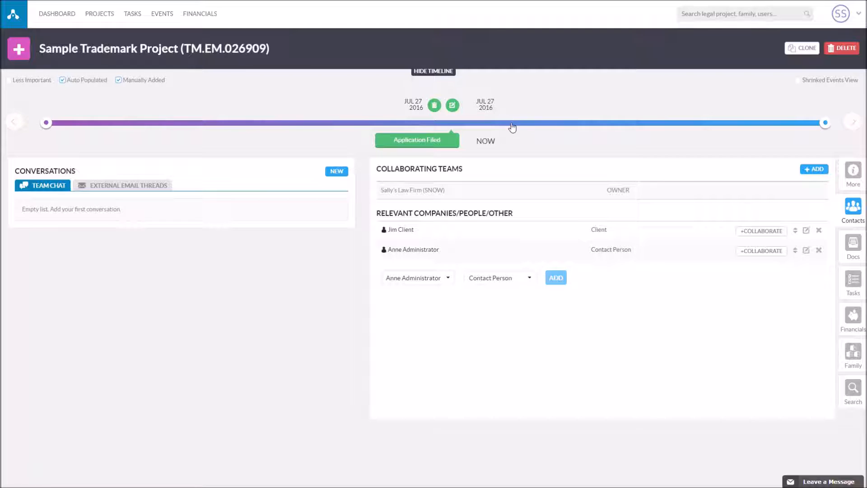
pyautogui.click(442, 146)
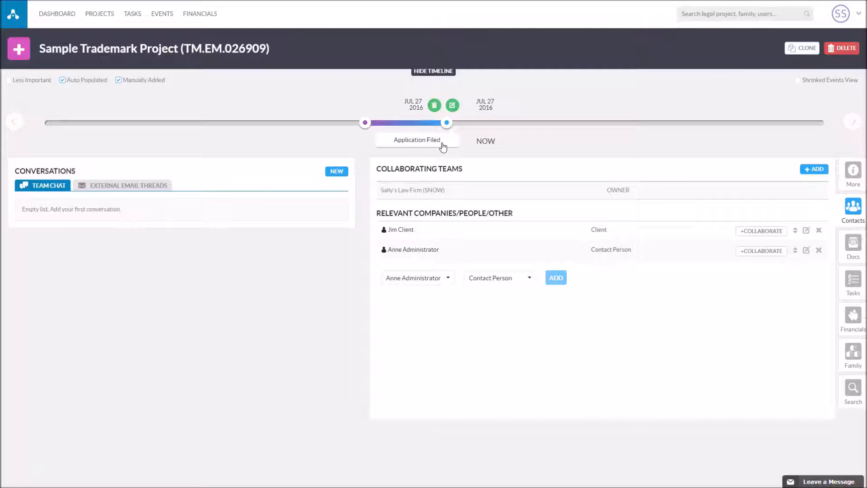
pyautogui.click(453, 106)
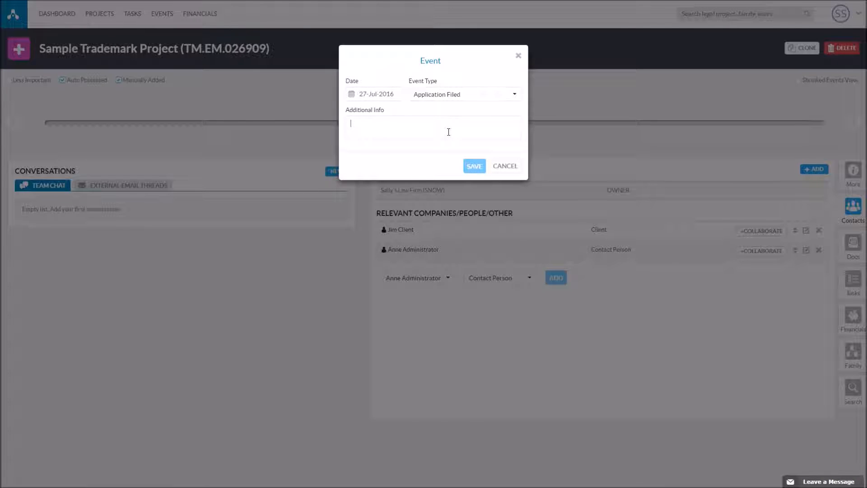
pyautogui.write('Filed a')
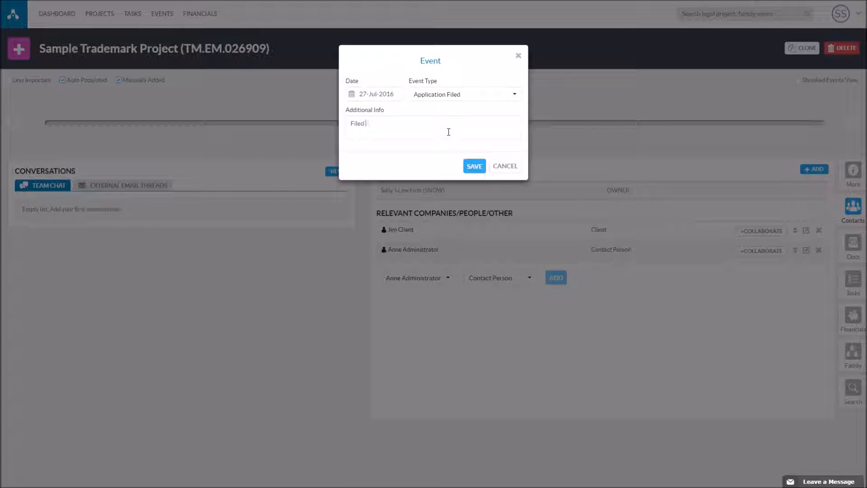
pyautogui.write('t 10.15GMT')
pyautogui.click(473, 166)
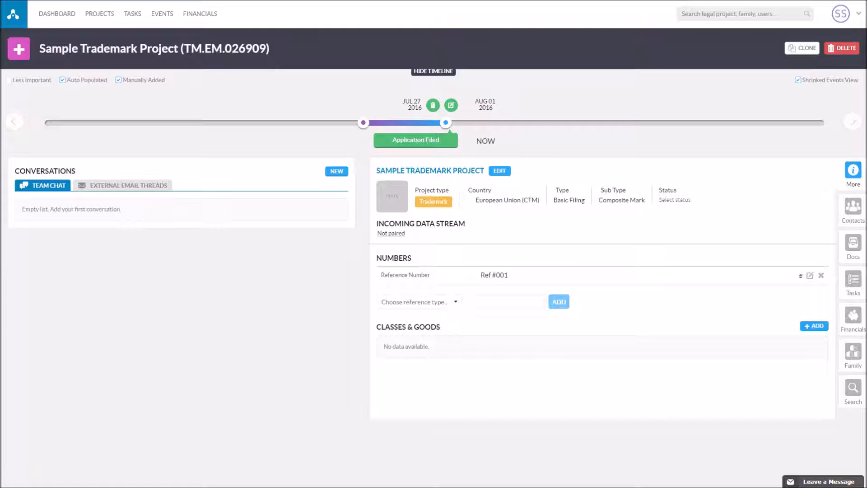
# - Add a Published for opposition event dated 01-Oct-2016
pyautogui.click(26, 55)
pyautogui.click(35, 44)
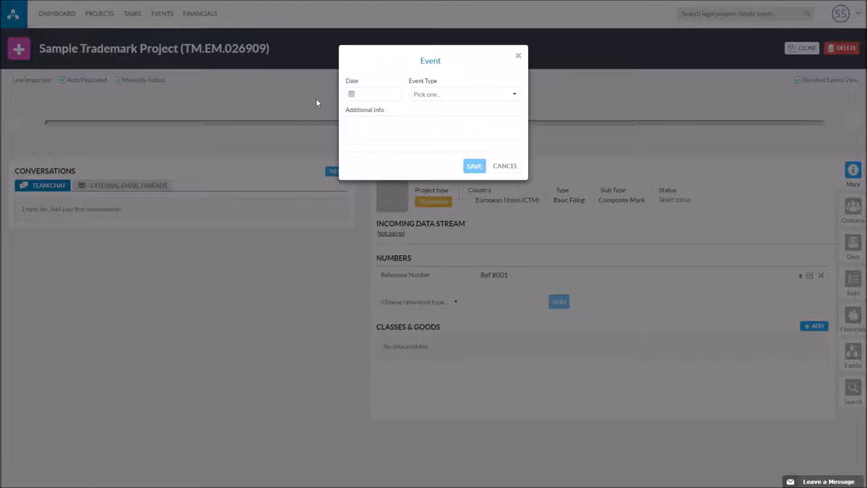
pyautogui.click(352, 94)
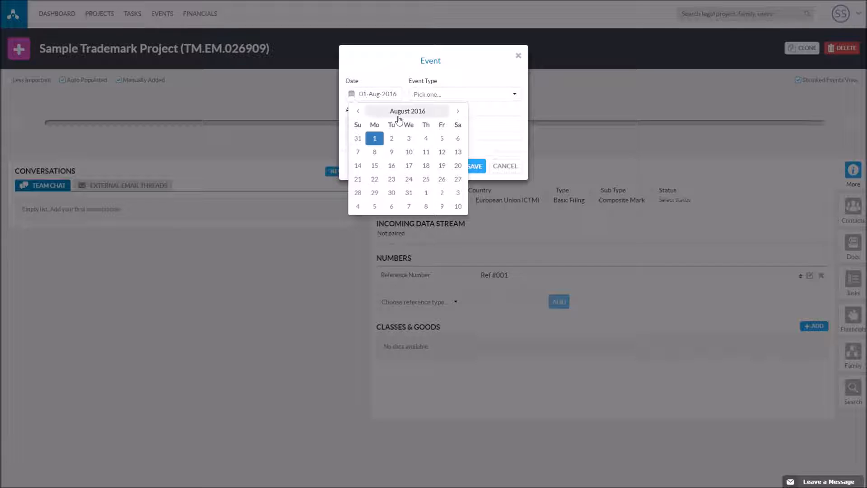
pyautogui.click(458, 112)
pyautogui.click(457, 112)
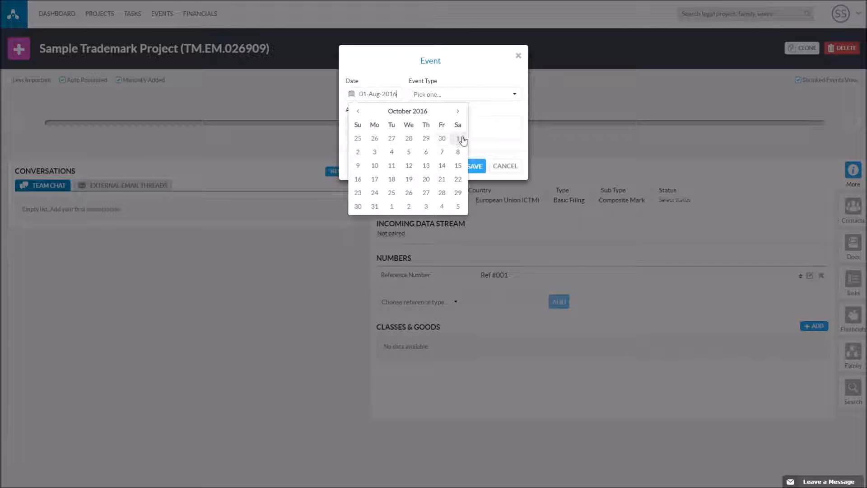
pyautogui.click(459, 139)
pyautogui.click(450, 95)
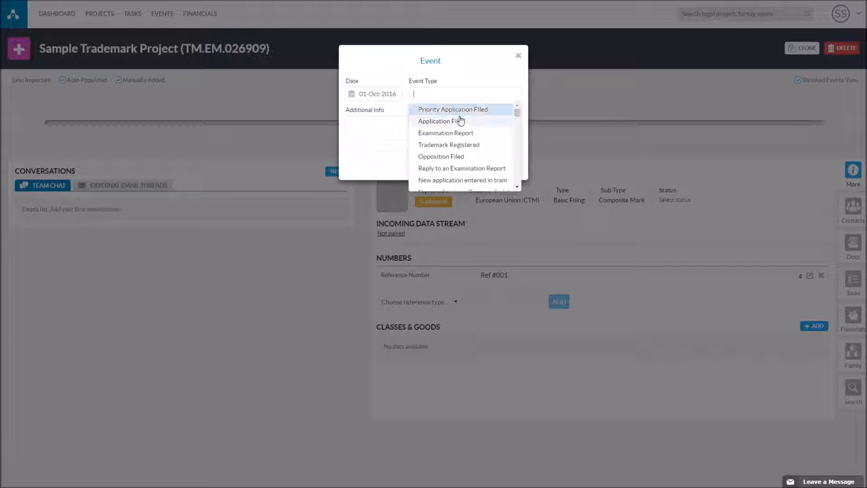
pyautogui.scroll(-2, 475, 161)
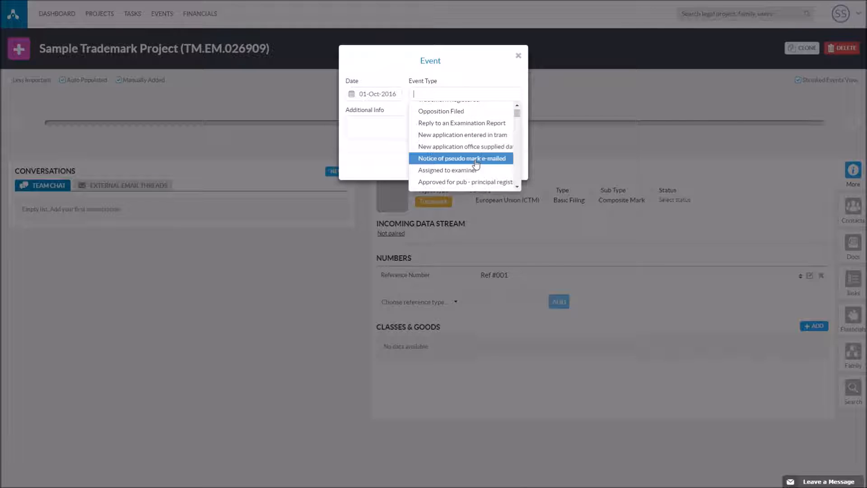
pyautogui.write('publis')
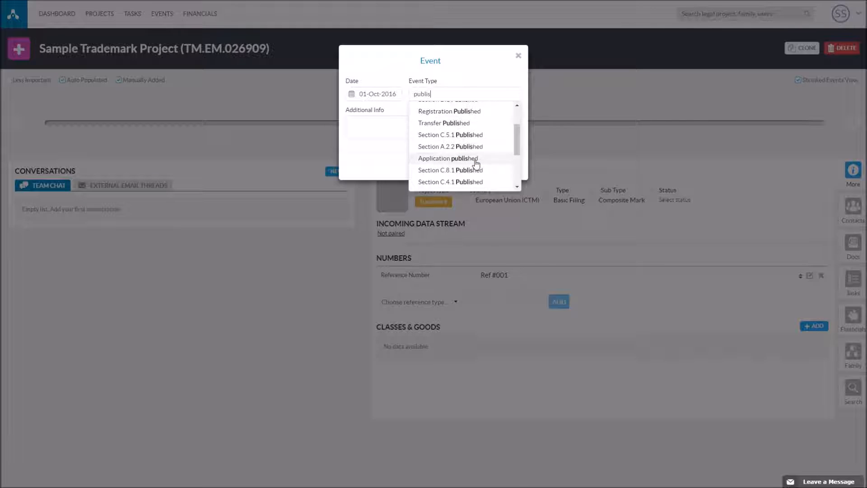
pyautogui.write('hed for')
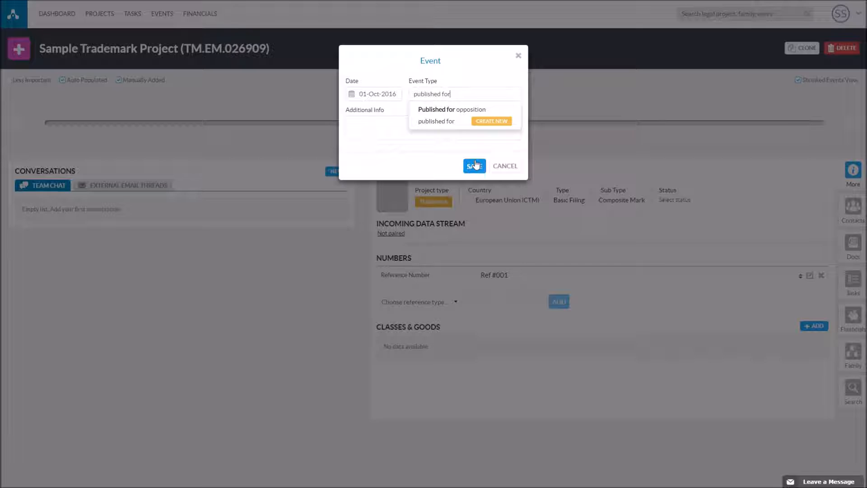
pyautogui.click(450, 111)
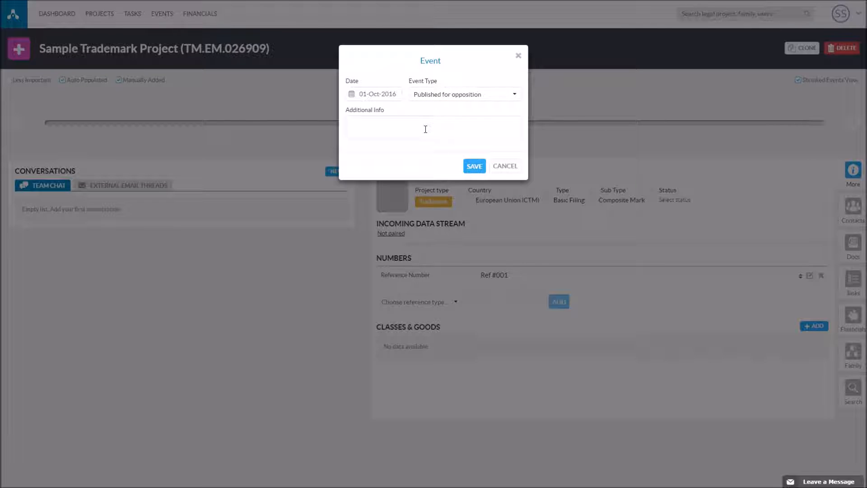
pyautogui.click(477, 167)
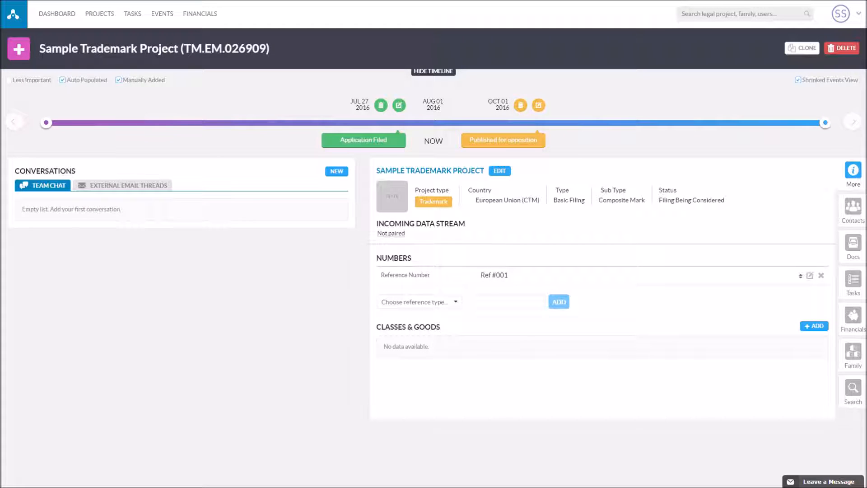
# - Add As Filed class 9 with goods 'Software for managing detailed information.'
pyautogui.click(813, 325)
pyautogui.click(414, 96)
pyautogui.click(405, 109)
pyautogui.click(396, 123)
pyautogui.write('9')
pyautogui.click(382, 155)
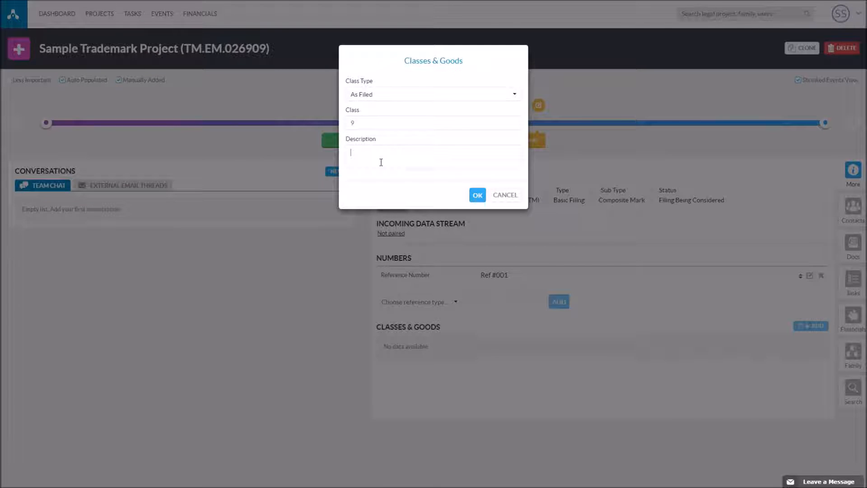
pyautogui.write('Software for managing detailed information.')
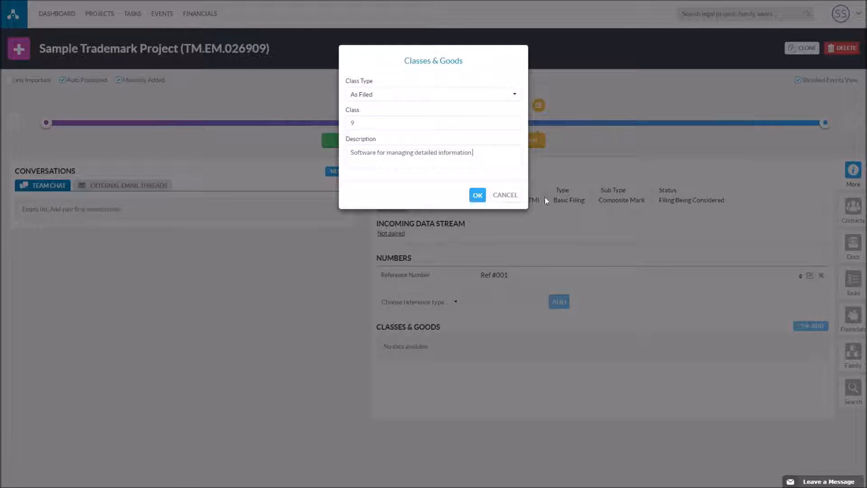
pyautogui.click(478, 195)
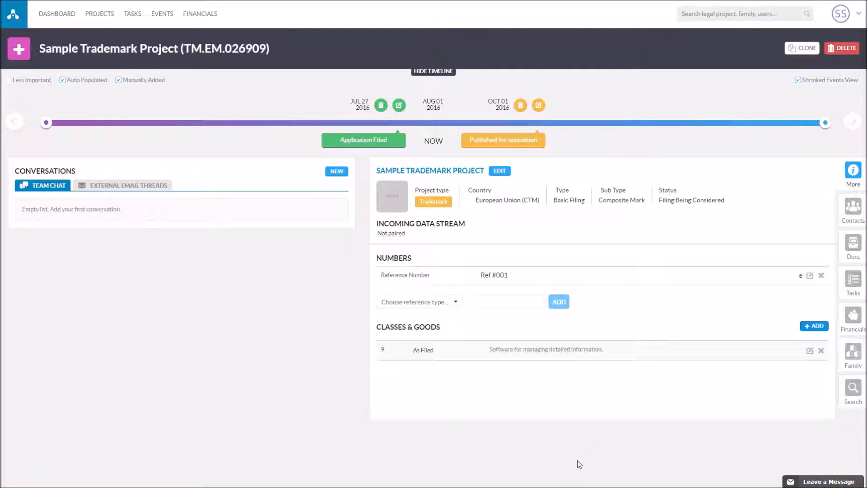
# - Add Application Number EPO012675 to the project's numbers
pyautogui.click(454, 305)
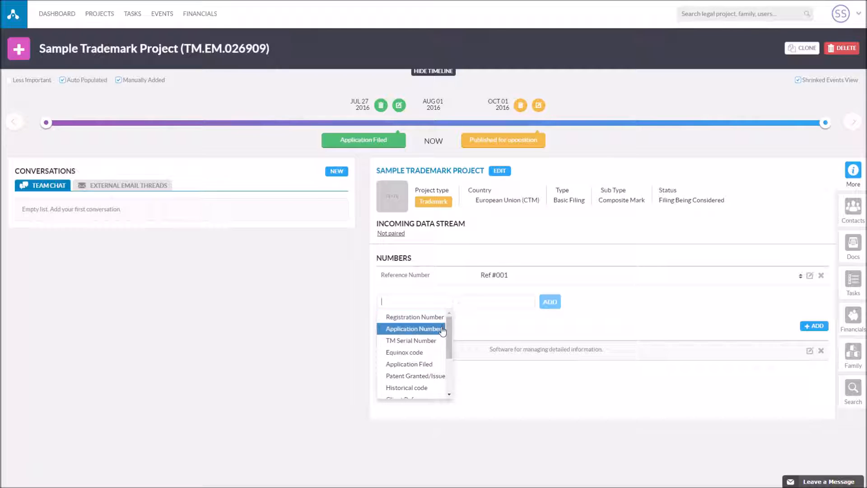
pyautogui.click(413, 328)
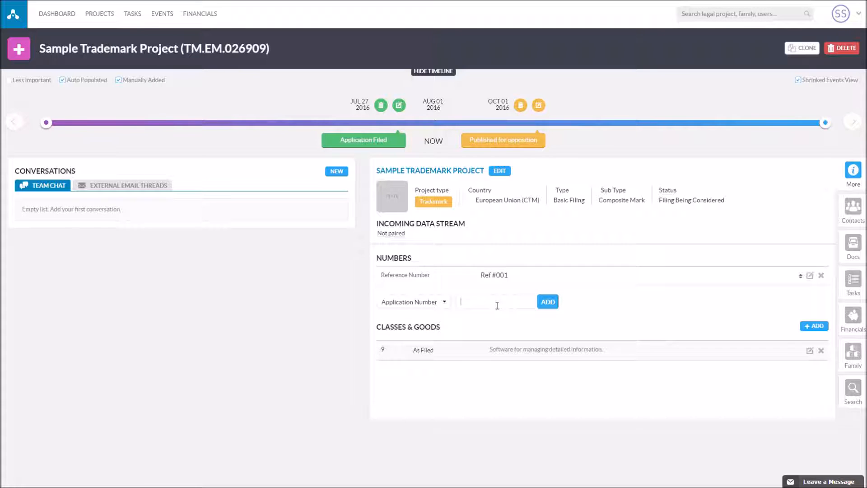
pyautogui.write('EPO012675')
pyautogui.click(558, 307)
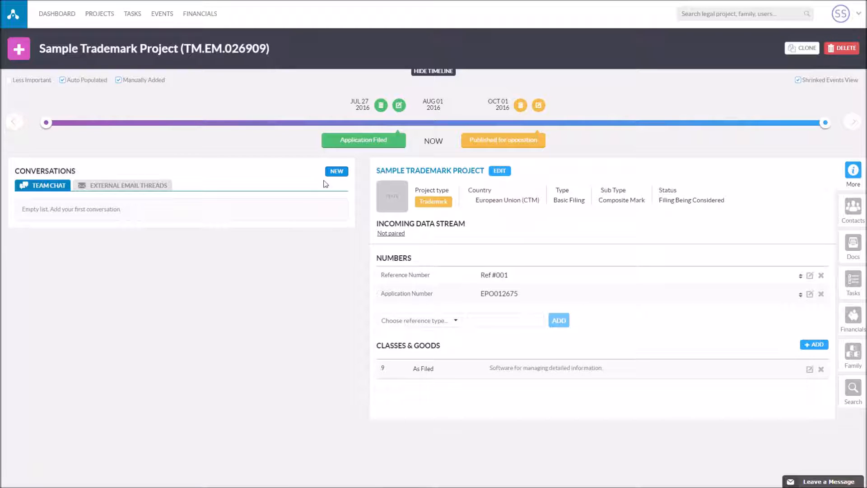
# - Create a conversation with subject 'Initial instruction From' followed by the client's first name
pyautogui.click(338, 173)
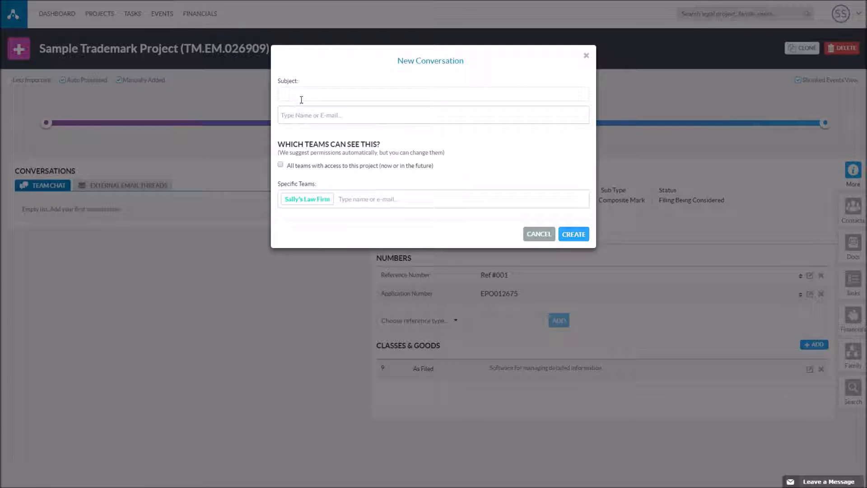
pyautogui.write('Initial instruction From')
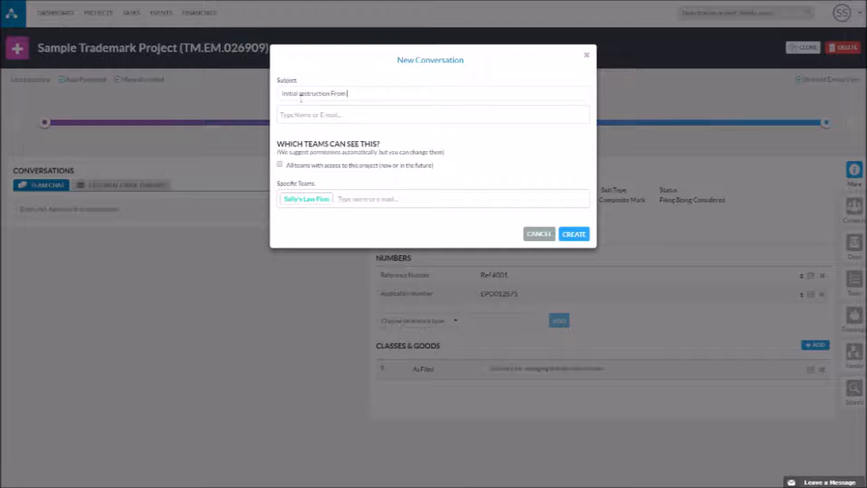
pyautogui.write('Jane')
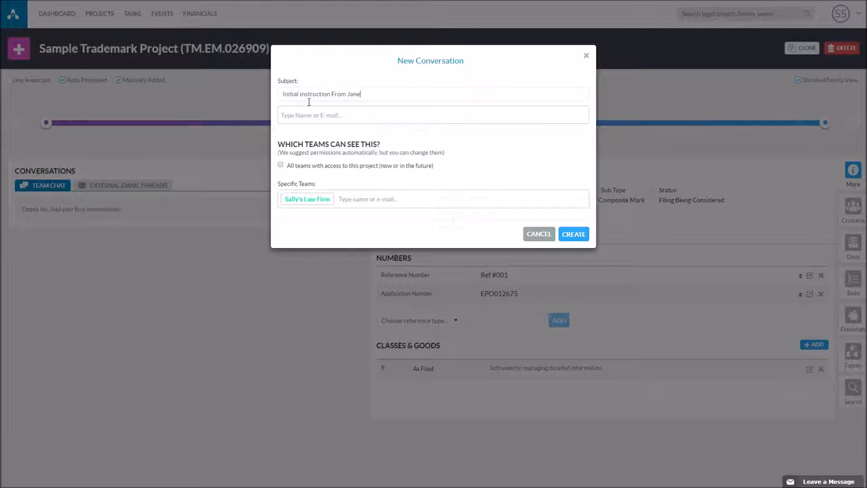
pyautogui.click(583, 235)
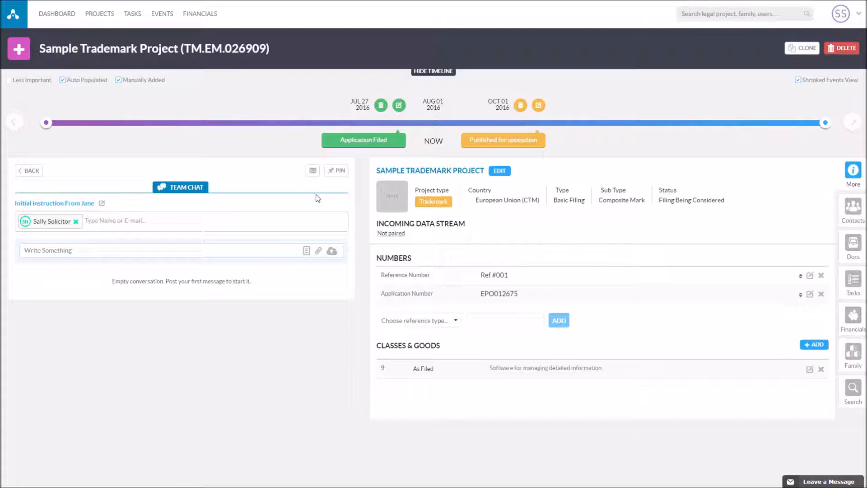
# - Select the conversation's full email address in its email settings, then close the settings
pyautogui.click(313, 172)
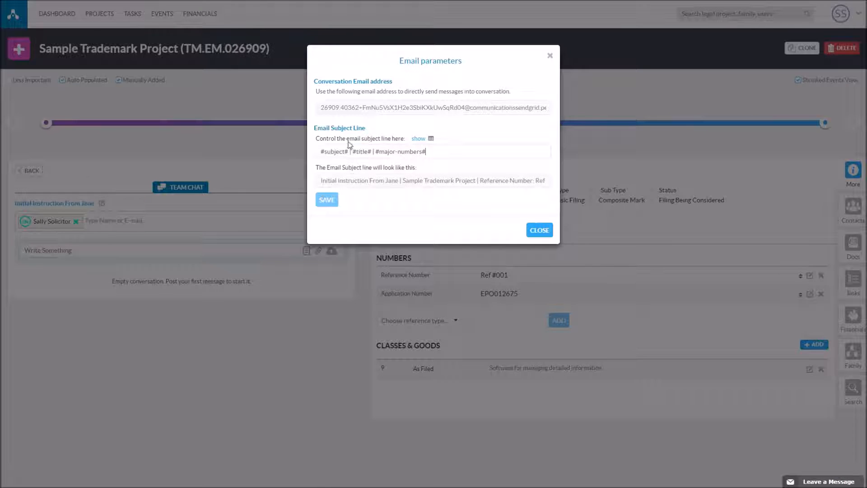
pyautogui.click(361, 108)
pyautogui.tripleClick(361, 109)
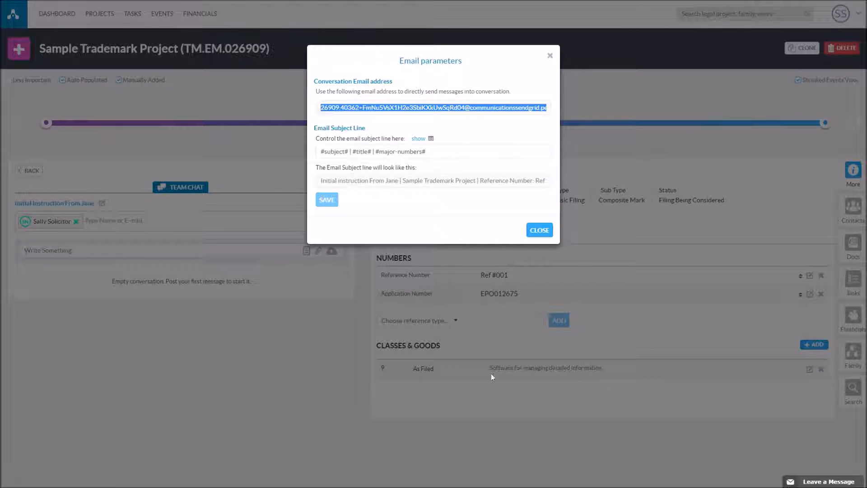
pyautogui.click(542, 232)
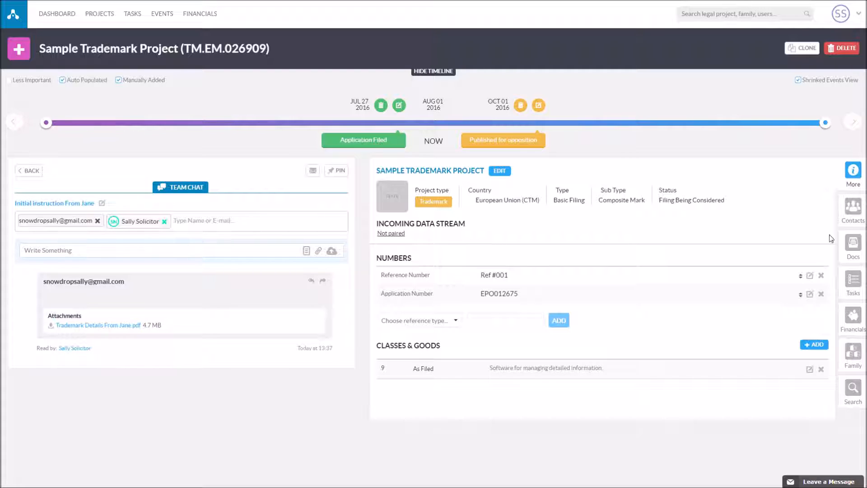
# - In the Tasks list, create a new task named 'Report TM Filing to Client Add Invoice'
pyautogui.click(862, 283)
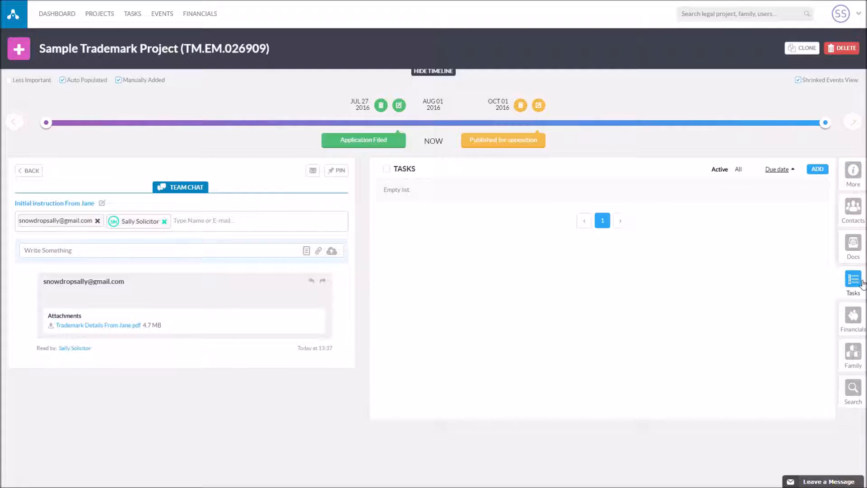
pyautogui.click(813, 174)
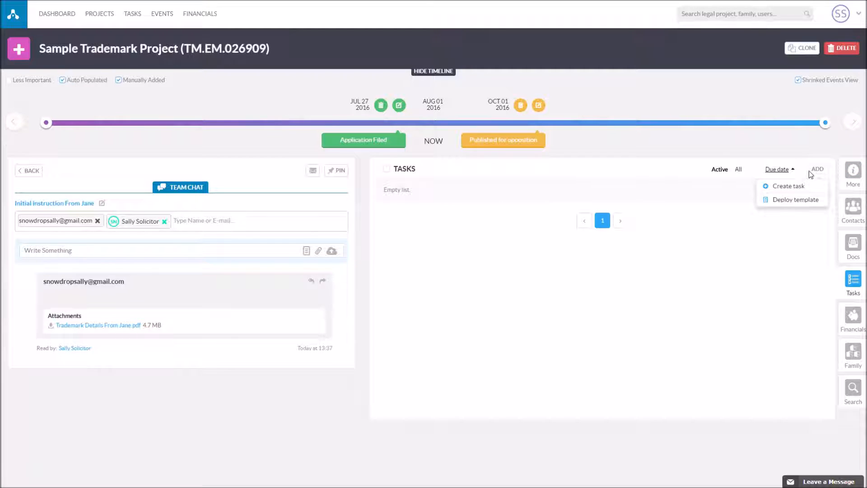
pyautogui.click(774, 187)
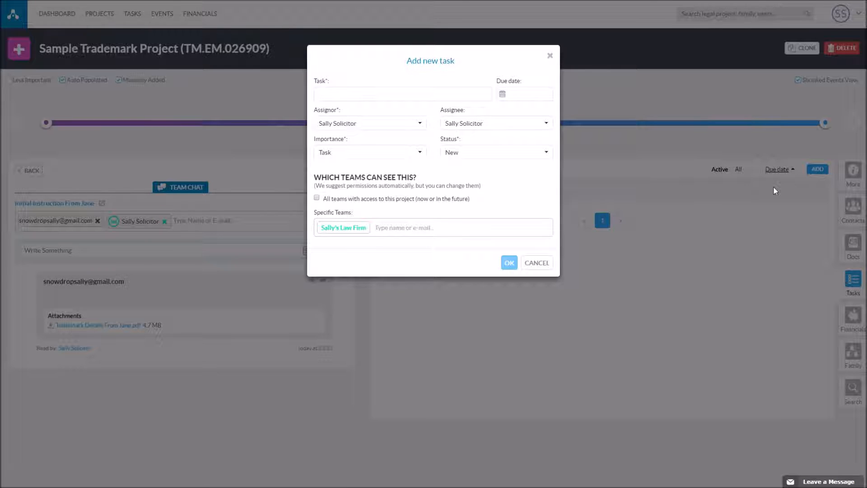
pyautogui.click(391, 101)
pyautogui.write('Report TM ')
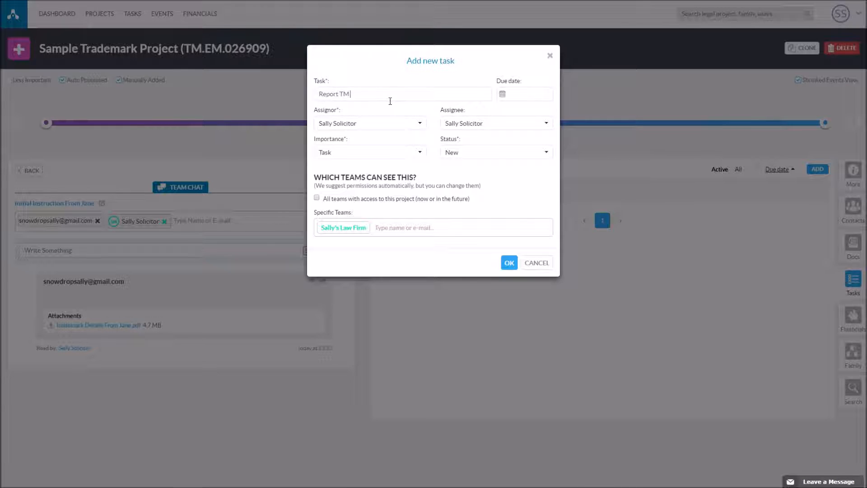
pyautogui.write('Filing to Client Add Invoice')
# - Give the task due date 08-Aug-2016, importance Task and status New, and save it
pyautogui.click(503, 94)
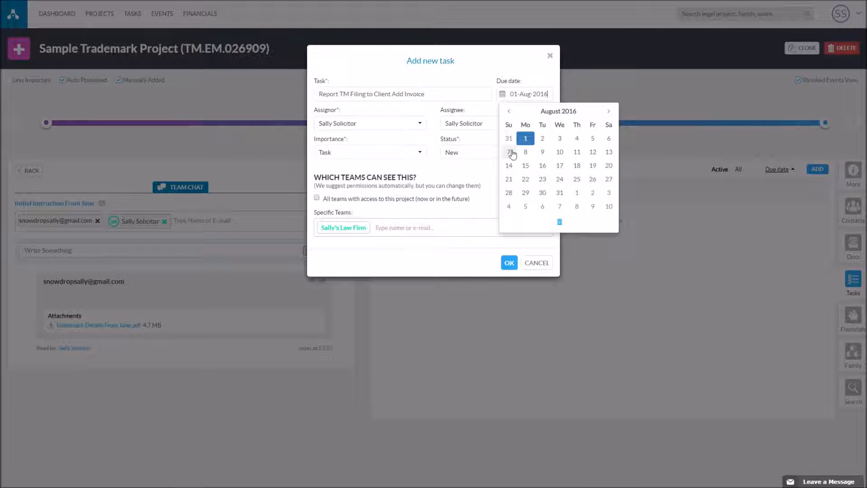
pyautogui.click(526, 154)
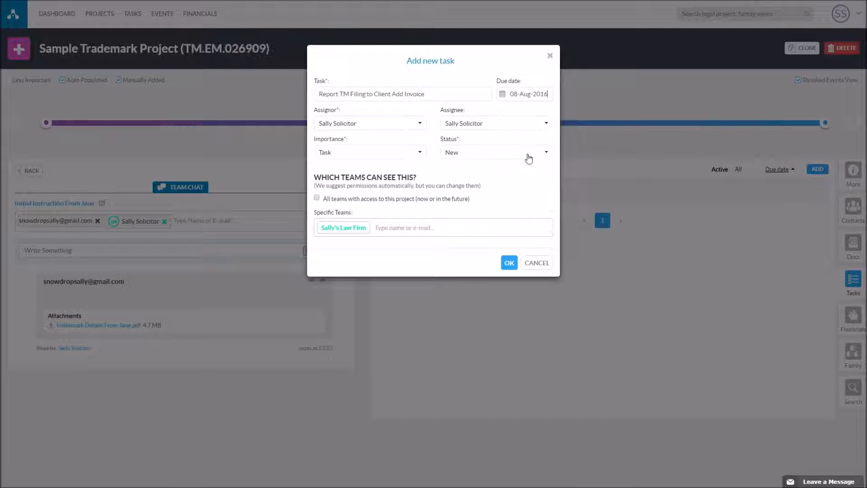
pyautogui.click(378, 157)
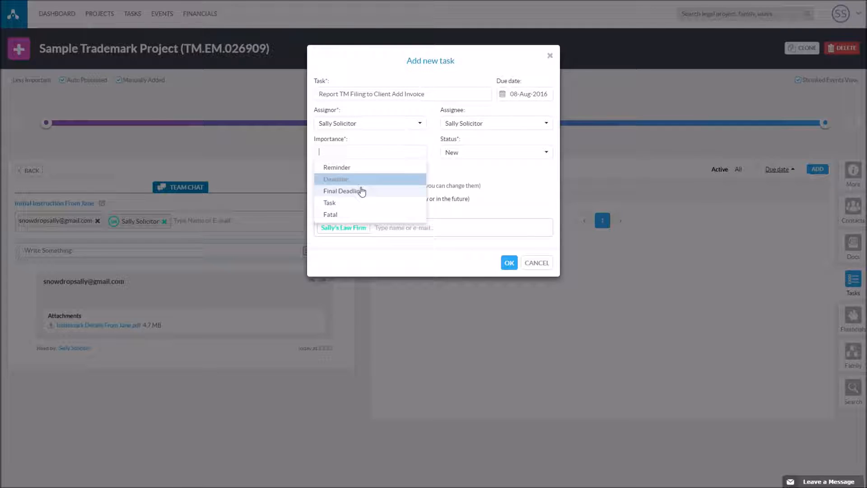
pyautogui.click(355, 203)
pyautogui.click(465, 154)
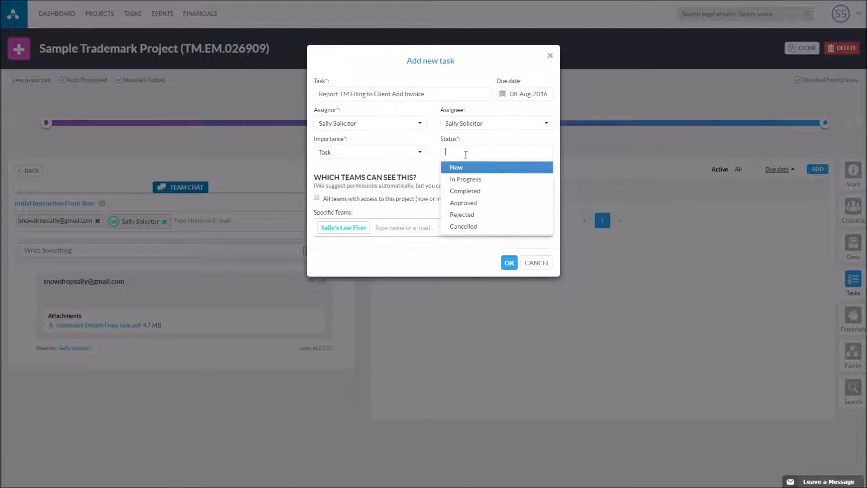
pyautogui.click(461, 169)
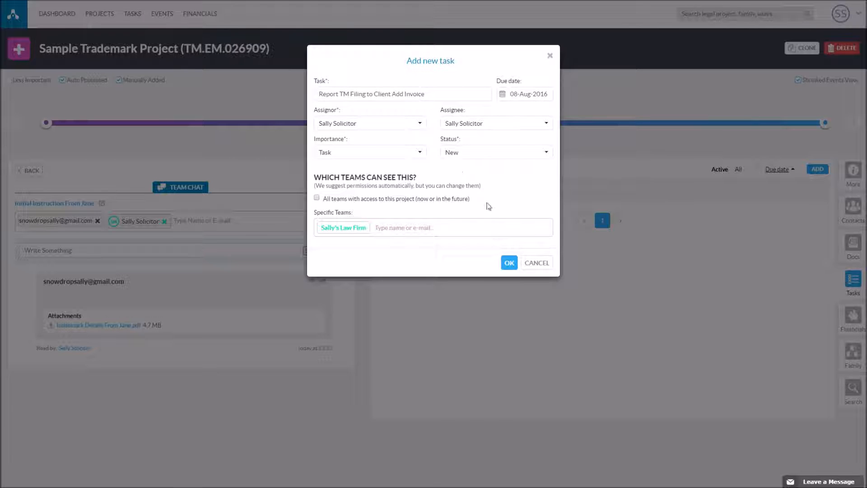
pyautogui.click(510, 264)
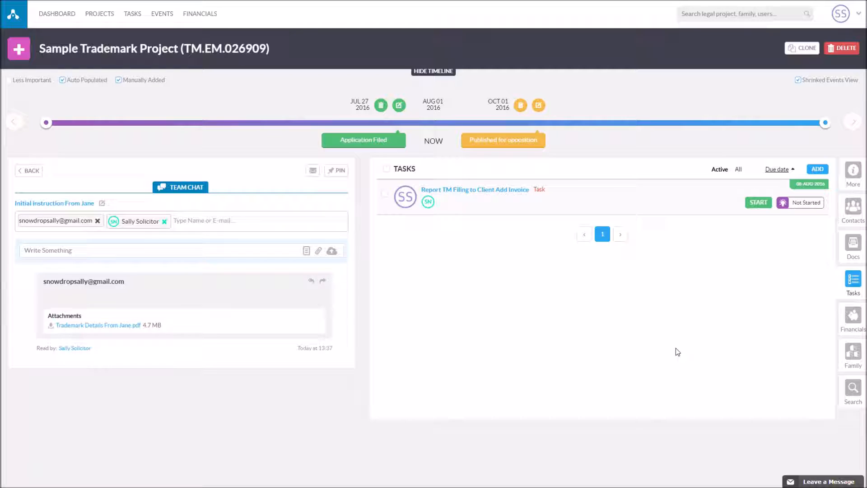
pyautogui.click(823, 173)
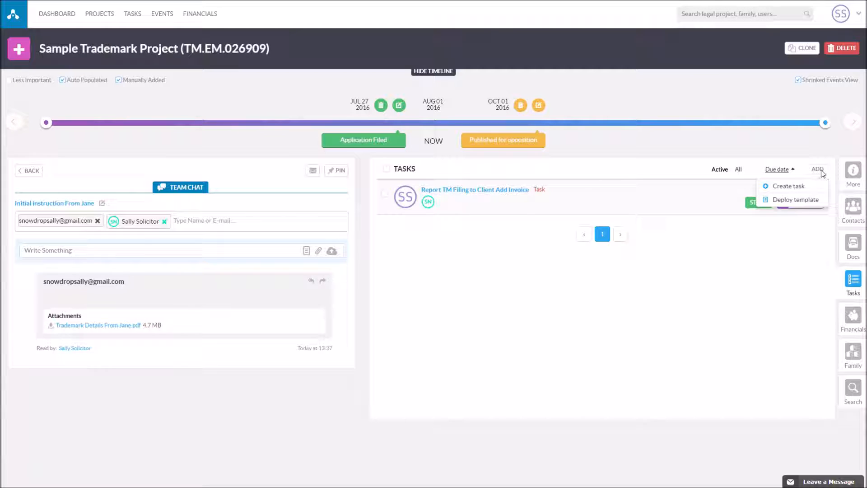
# - Add the task 'Follow Up Application' due 22-Aug-2016 with Reminder importance
pyautogui.click(801, 183)
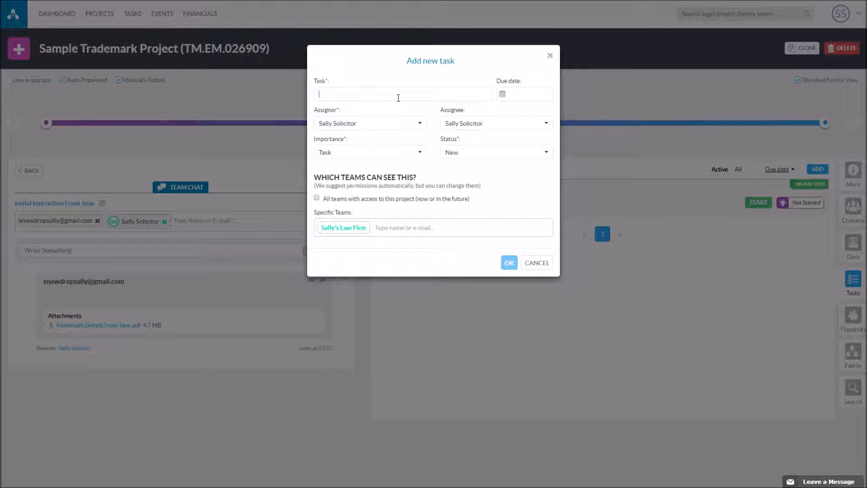
pyautogui.write('Follow Up Application')
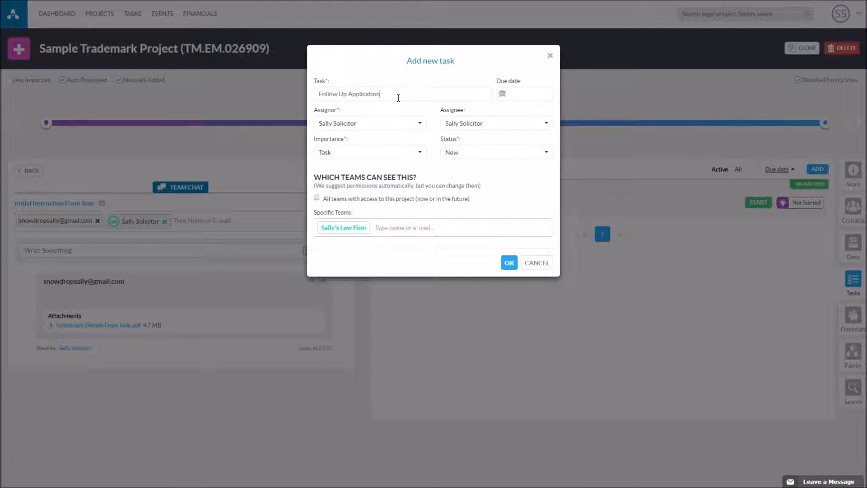
pyautogui.click(506, 97)
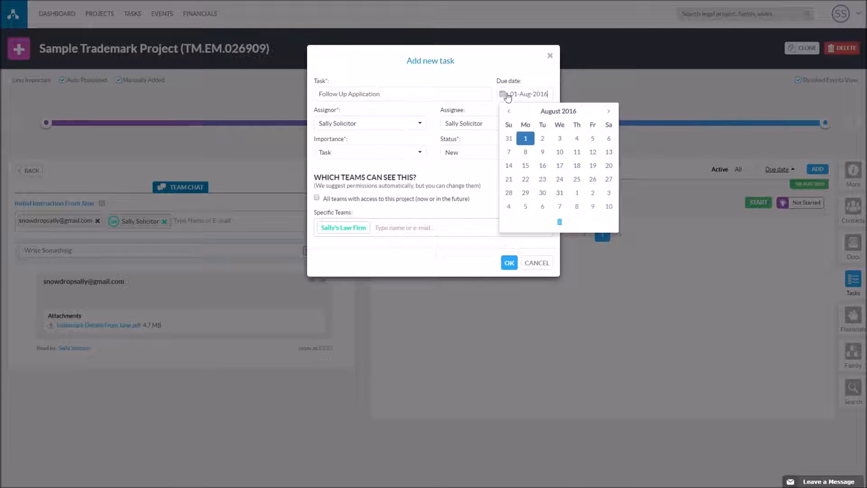
pyautogui.click(526, 179)
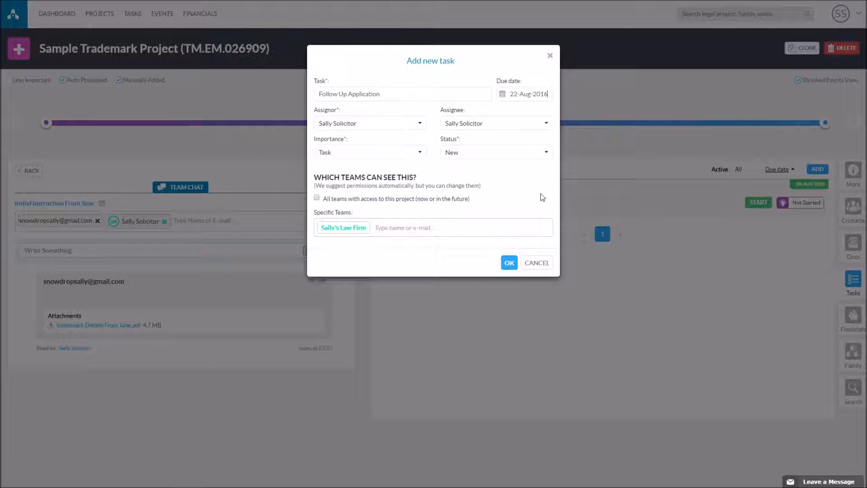
pyautogui.click(509, 263)
pyautogui.click(411, 151)
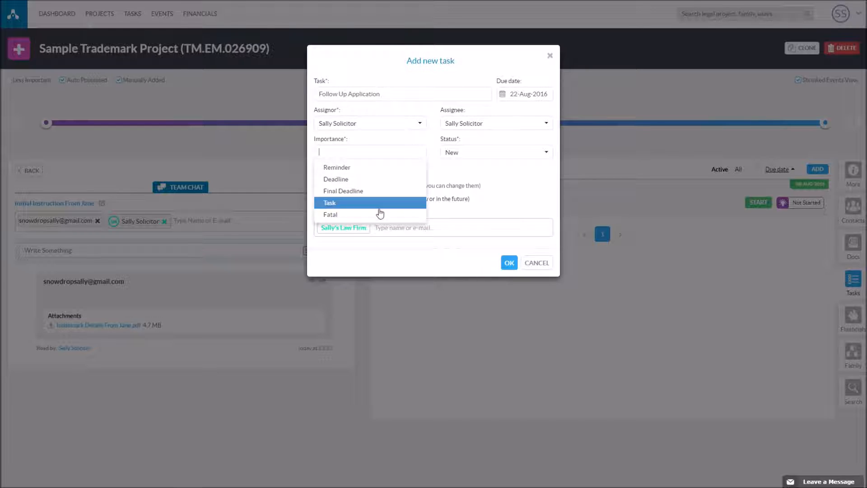
pyautogui.click(380, 169)
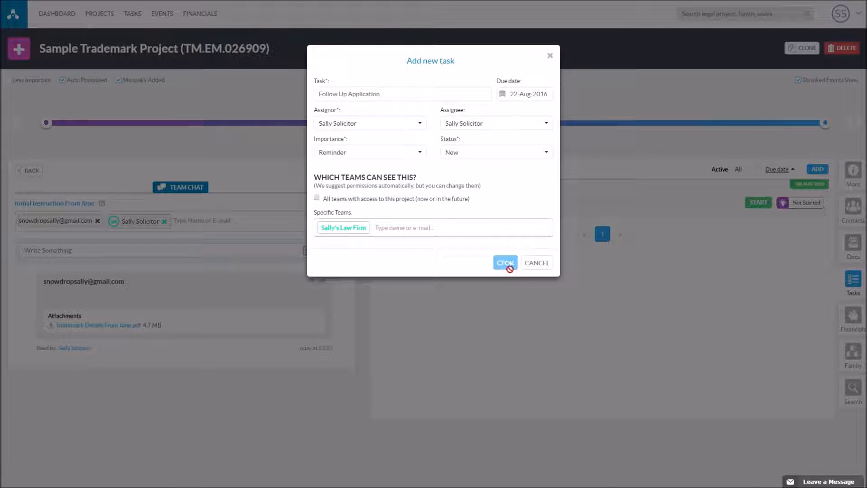
pyautogui.click(509, 264)
pyautogui.click(819, 170)
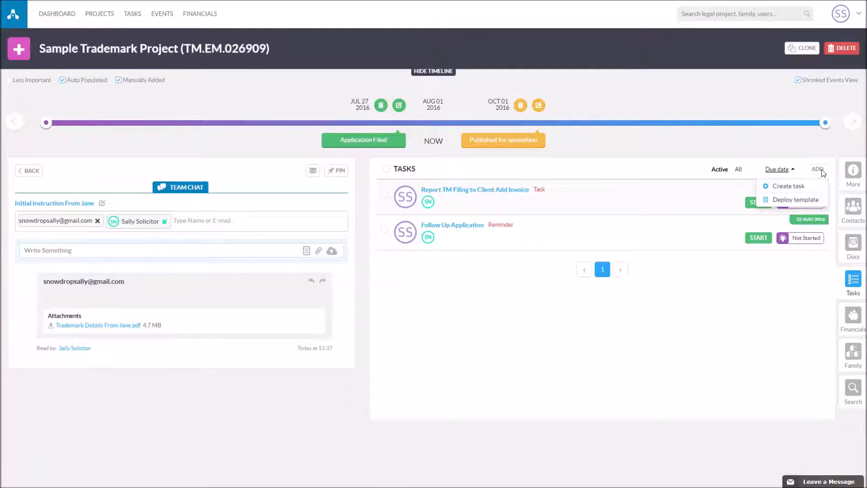
# - Add the task 'Expect Publication' due 31-Oct-2016 with Reminder importance
pyautogui.click(789, 186)
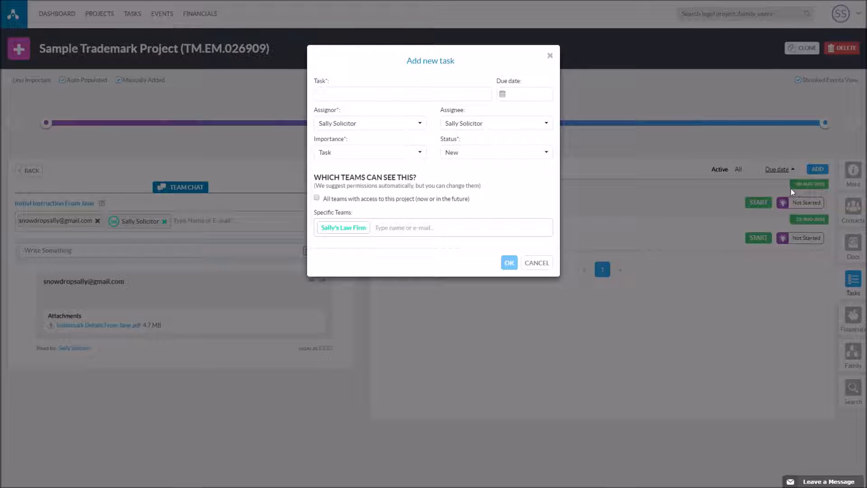
pyautogui.click(458, 99)
pyautogui.write('Expect Publication')
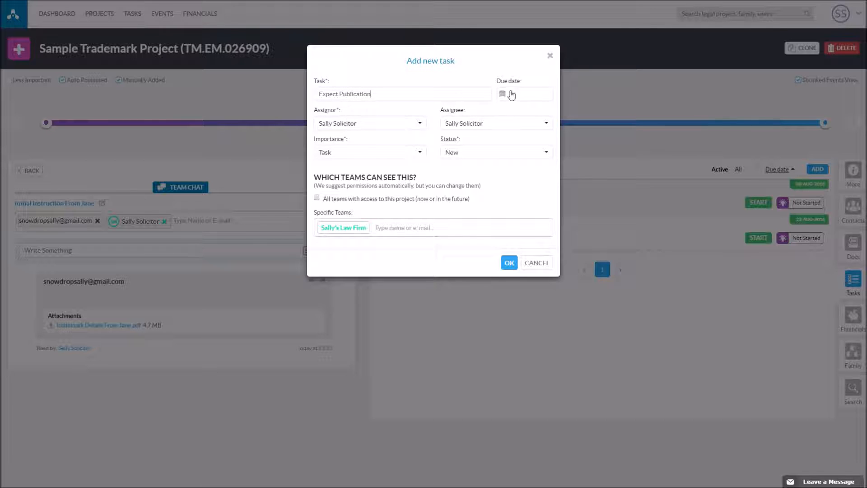
pyautogui.click(503, 95)
pyautogui.click(609, 112)
pyautogui.click(609, 111)
pyautogui.click(527, 207)
pyautogui.click(399, 158)
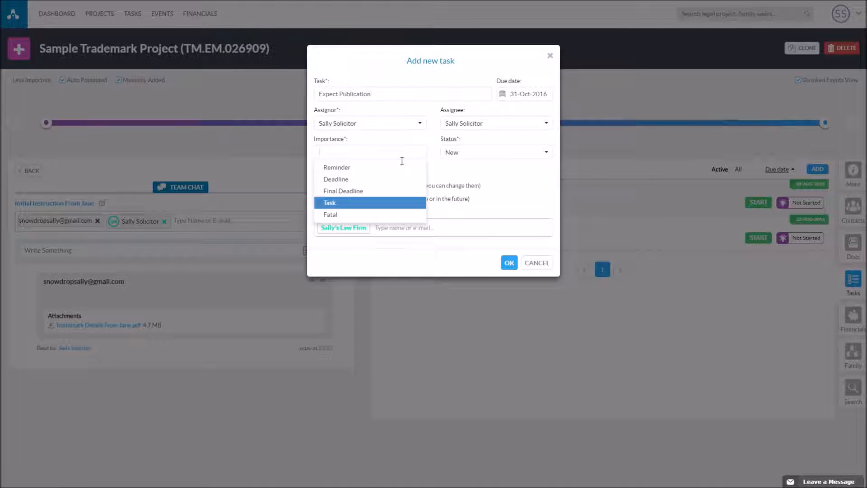
pyautogui.click(371, 172)
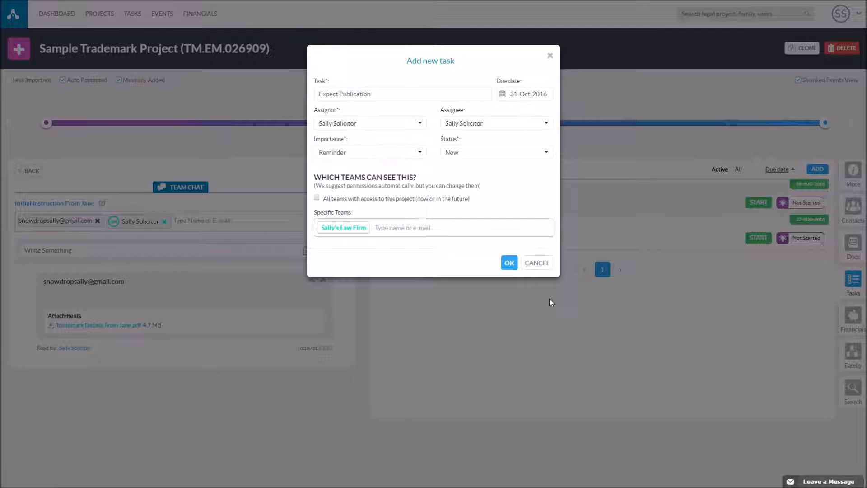
pyautogui.click(509, 263)
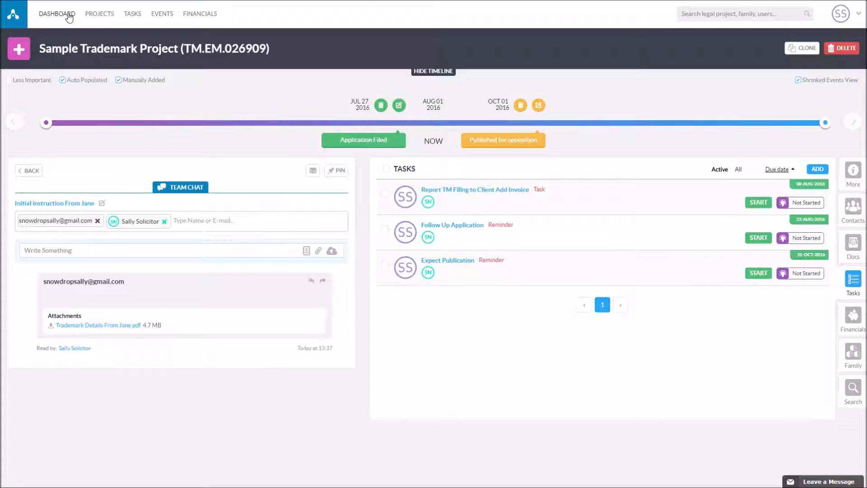
# - Show My Tasks on the dashboard's Upcoming calendar, with Report TM Filing marked on 8 August 2016
pyautogui.click(69, 17)
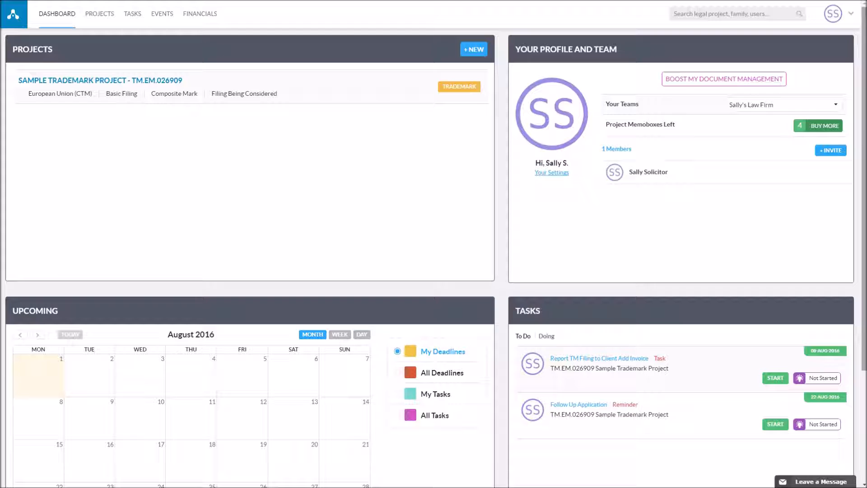
pyautogui.scroll(-2, 434, 258)
pyautogui.scroll(-2, 434, 257)
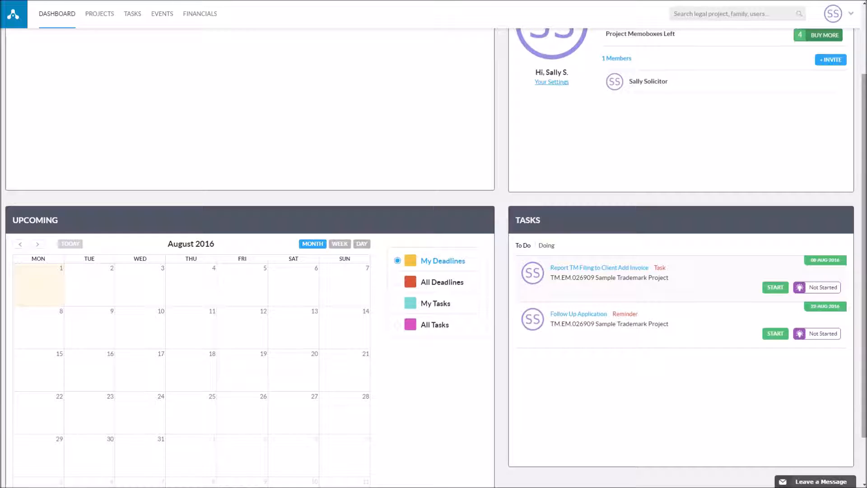
pyautogui.click(398, 303)
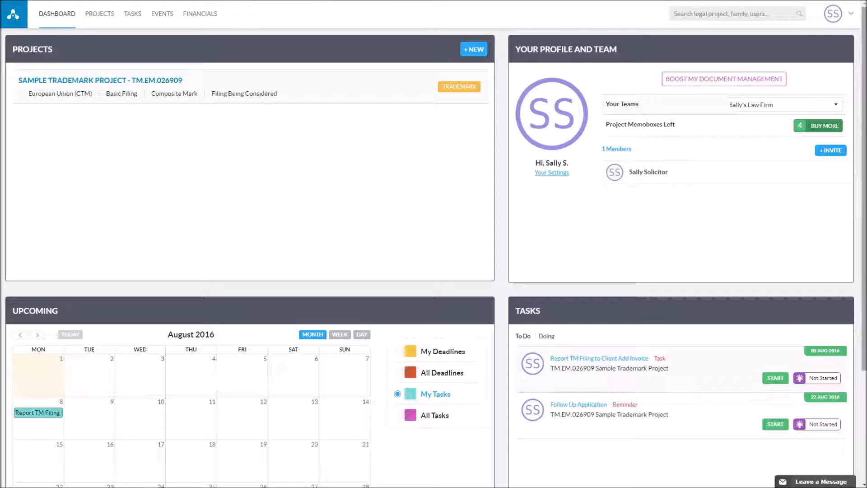